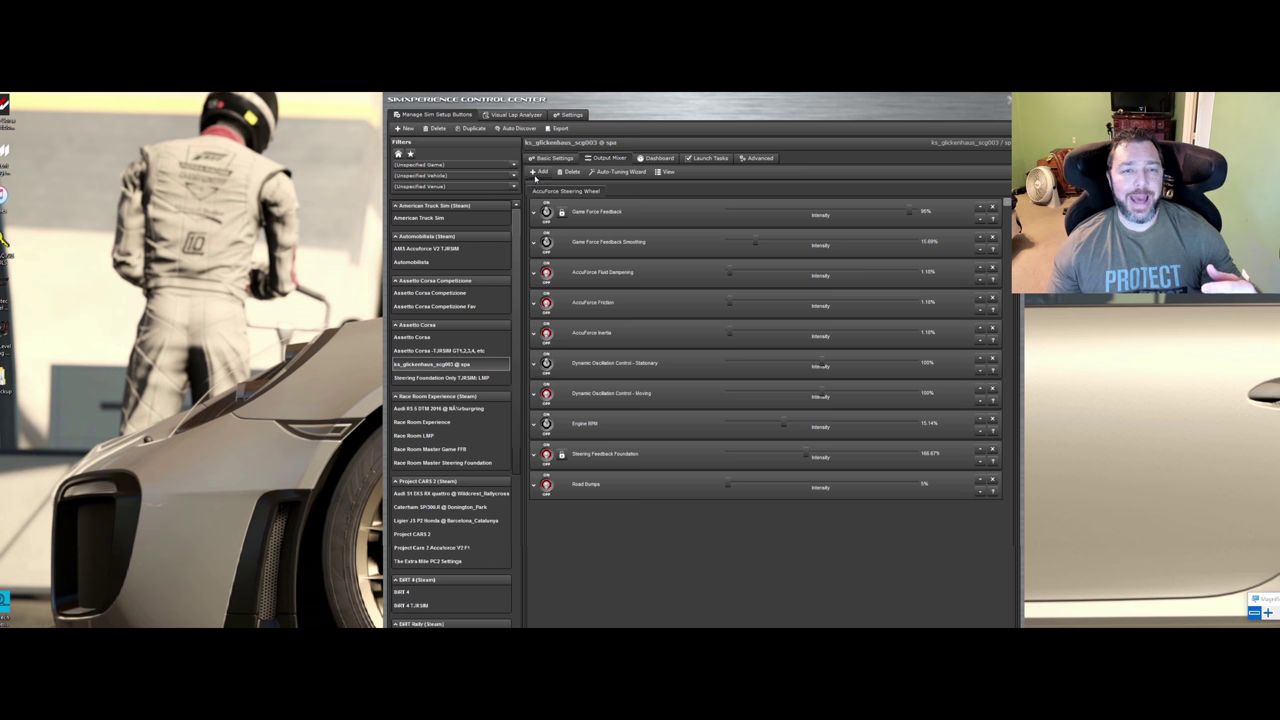
# Add a Lateral G-Force effect to the ks_glickenhaus_scg003 @ spa wheel mixer
pyautogui.click(538, 173)
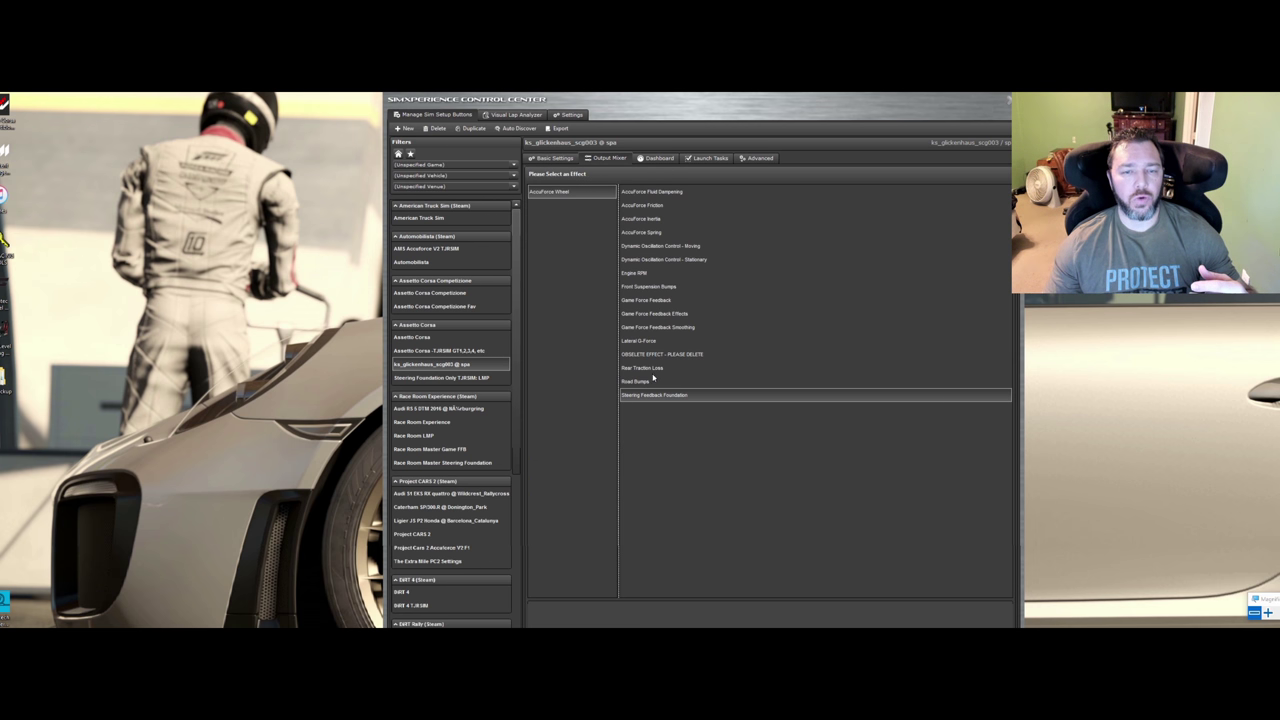
pyautogui.click(652, 341)
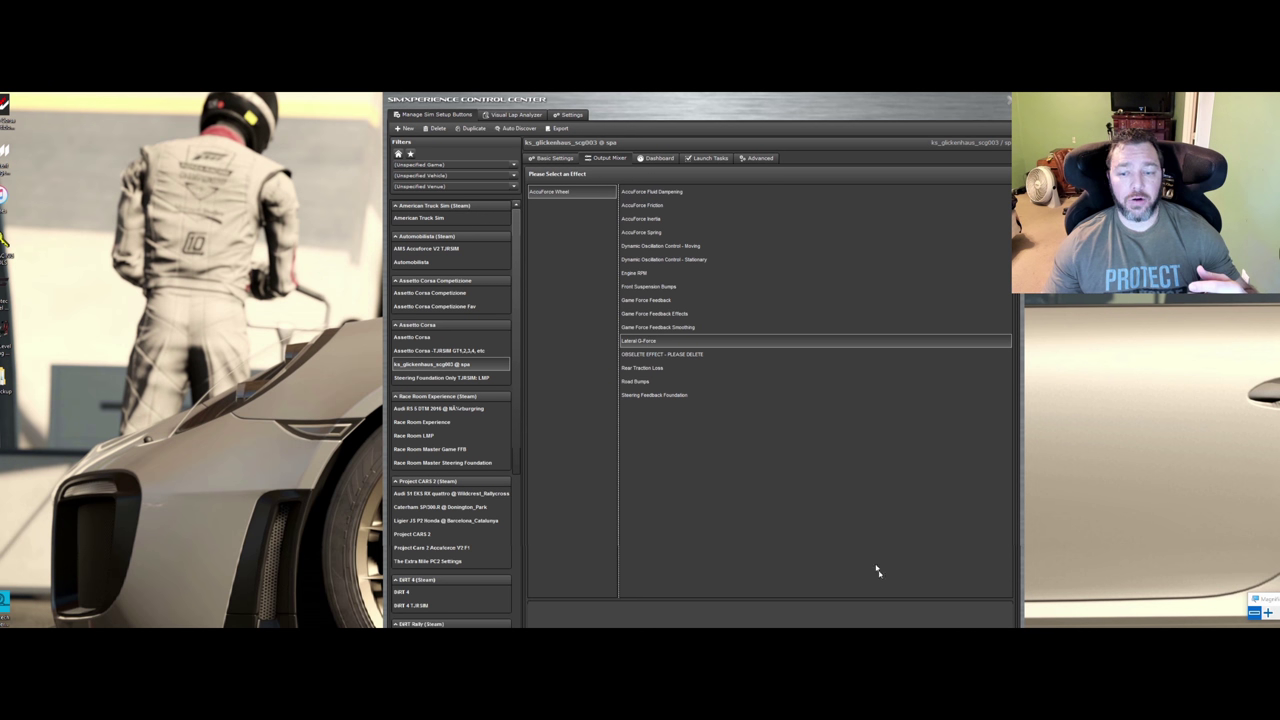
pyautogui.press('Return')
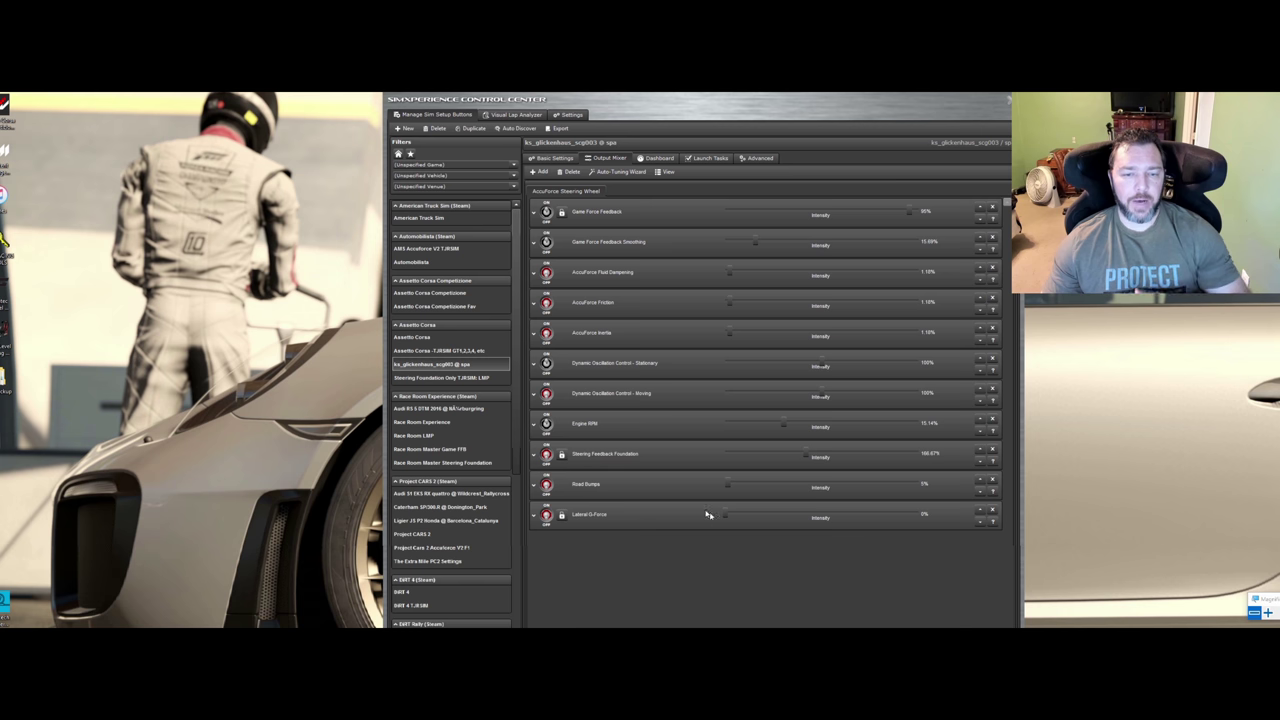
# Cycle Lateral G-Force off and back on, then view the Steering Foundation Only TJRSIM LMP setup
pyautogui.click(545, 515)
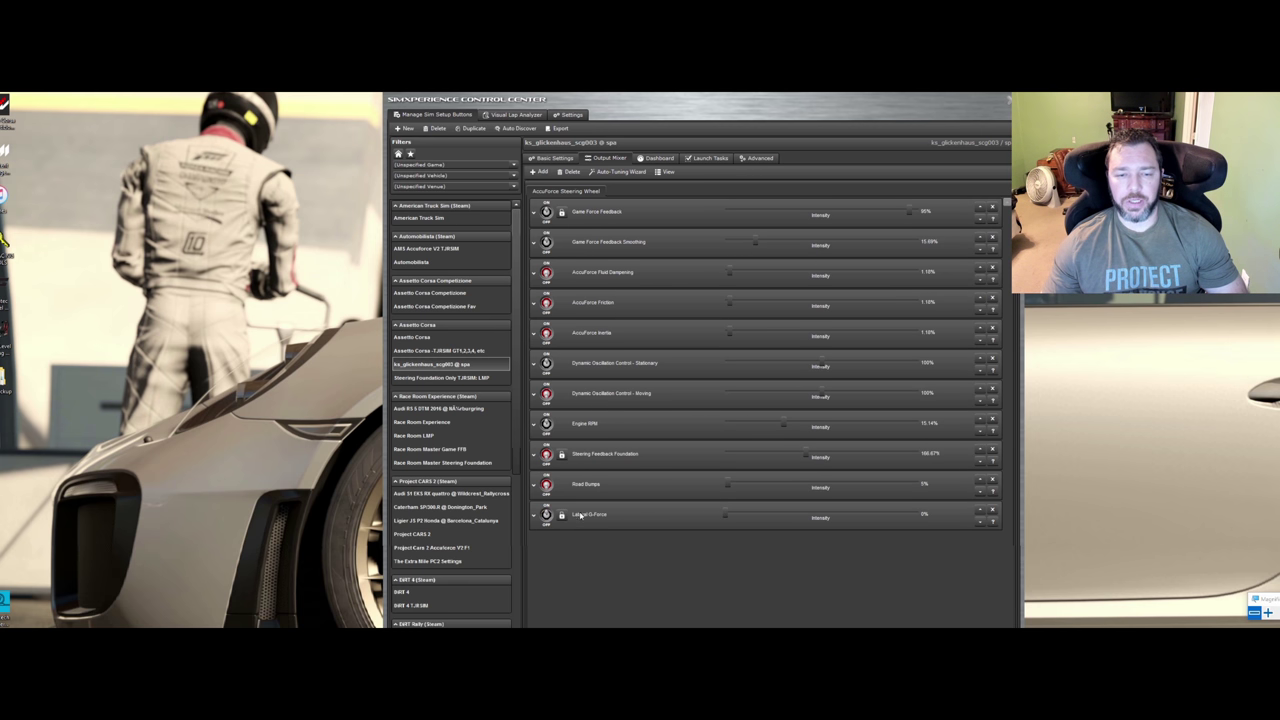
pyautogui.click(533, 515)
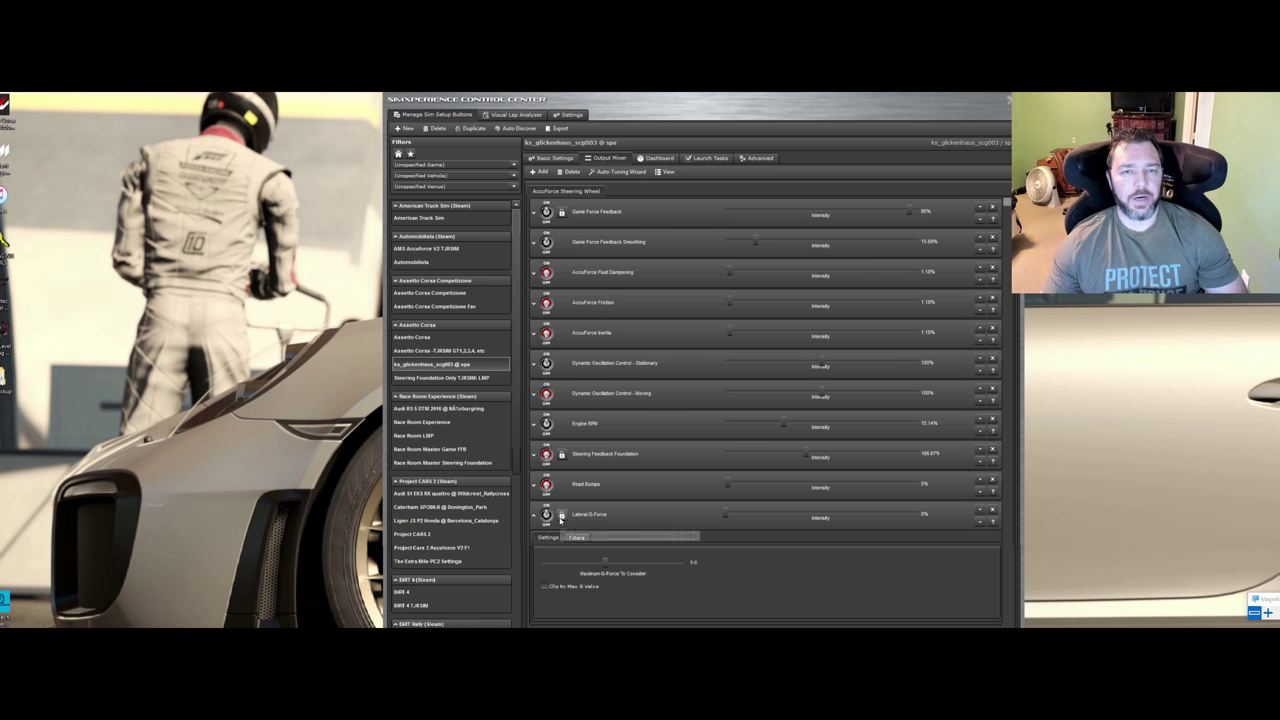
pyautogui.click(533, 515)
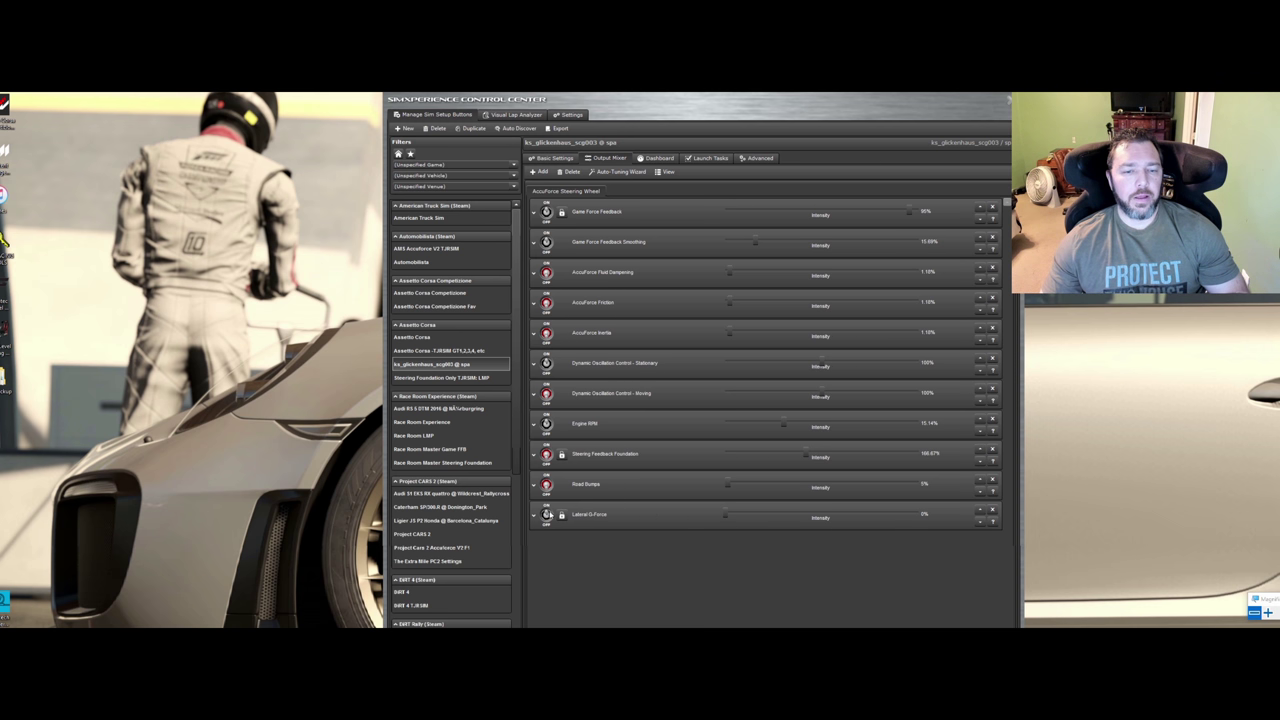
pyautogui.click(546, 514)
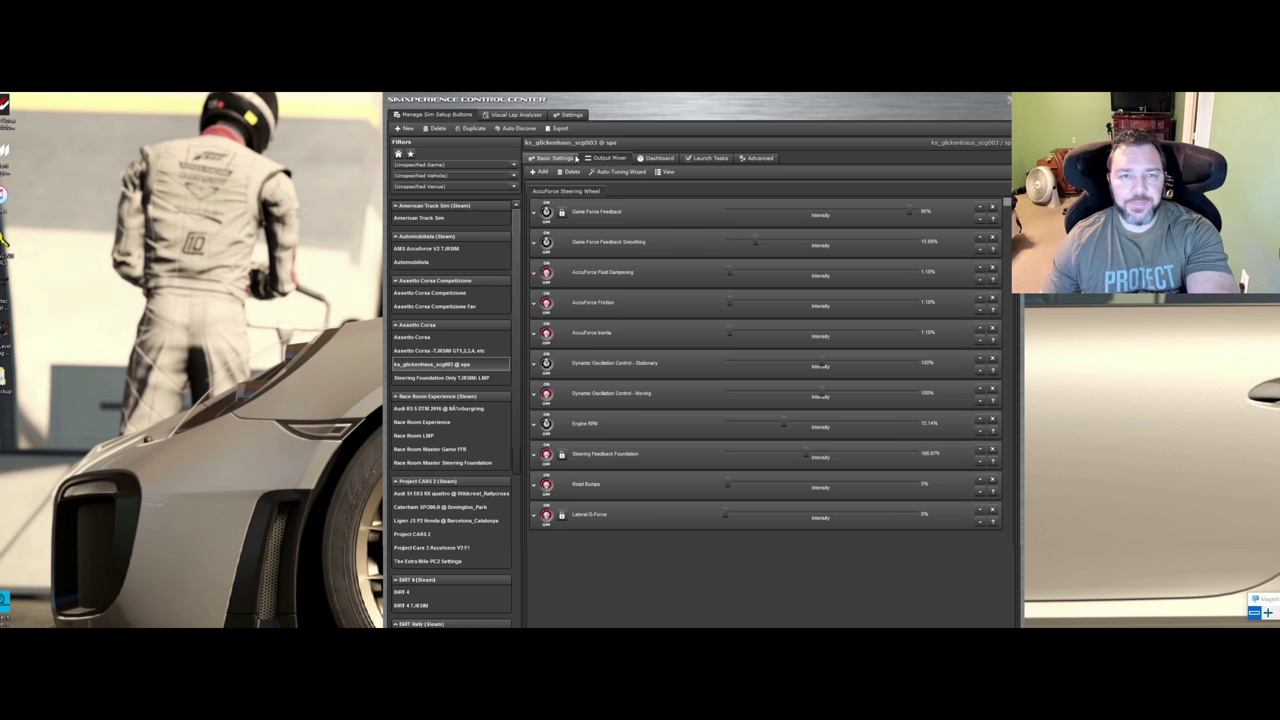
pyautogui.click(460, 379)
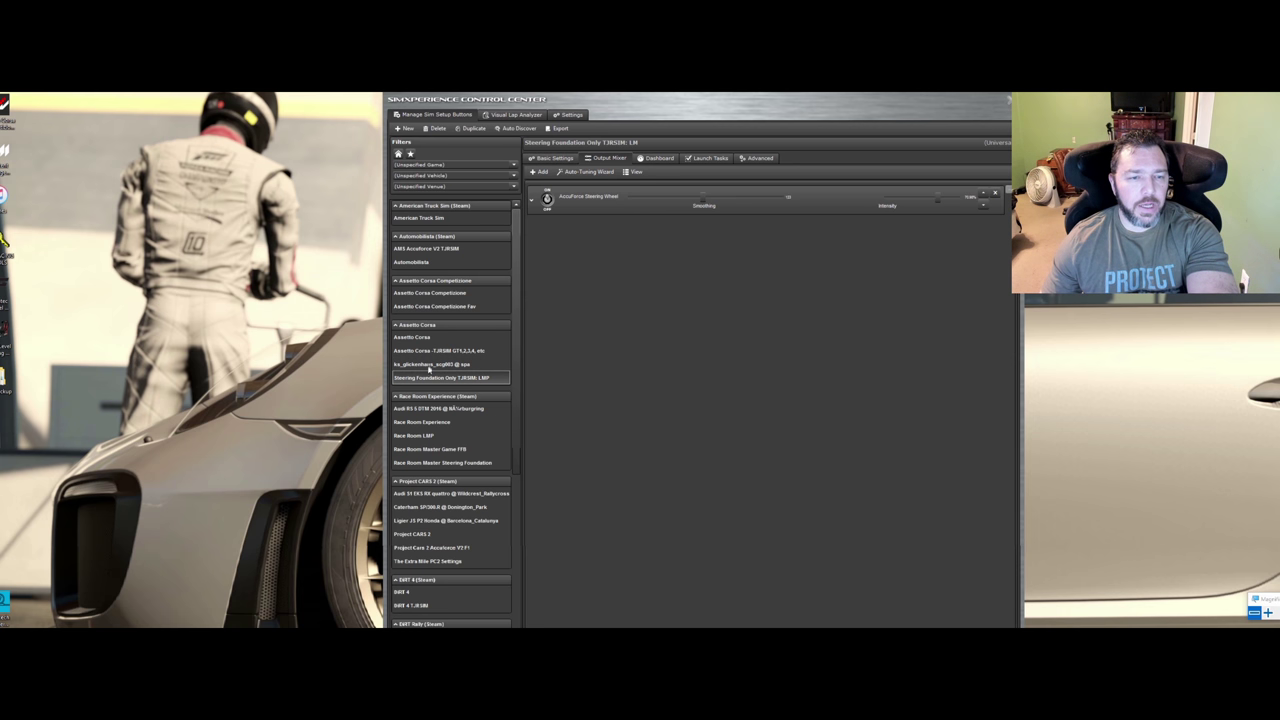
# Browse recorded laps for ks_glickenhaus_scg003 @ spa via New > From Telemetry Log, then exit
pyautogui.click(432, 365)
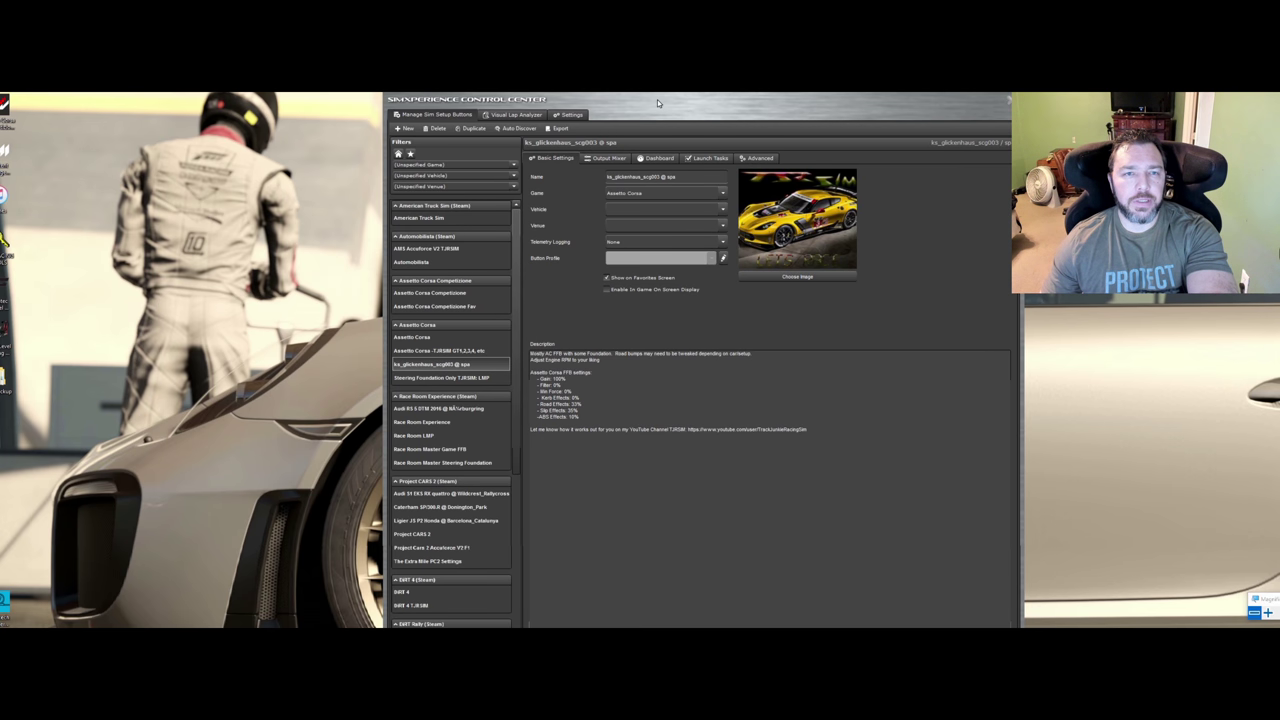
pyautogui.moveTo(657, 99); pyautogui.dragTo(667, 105)
pyautogui.click(407, 134)
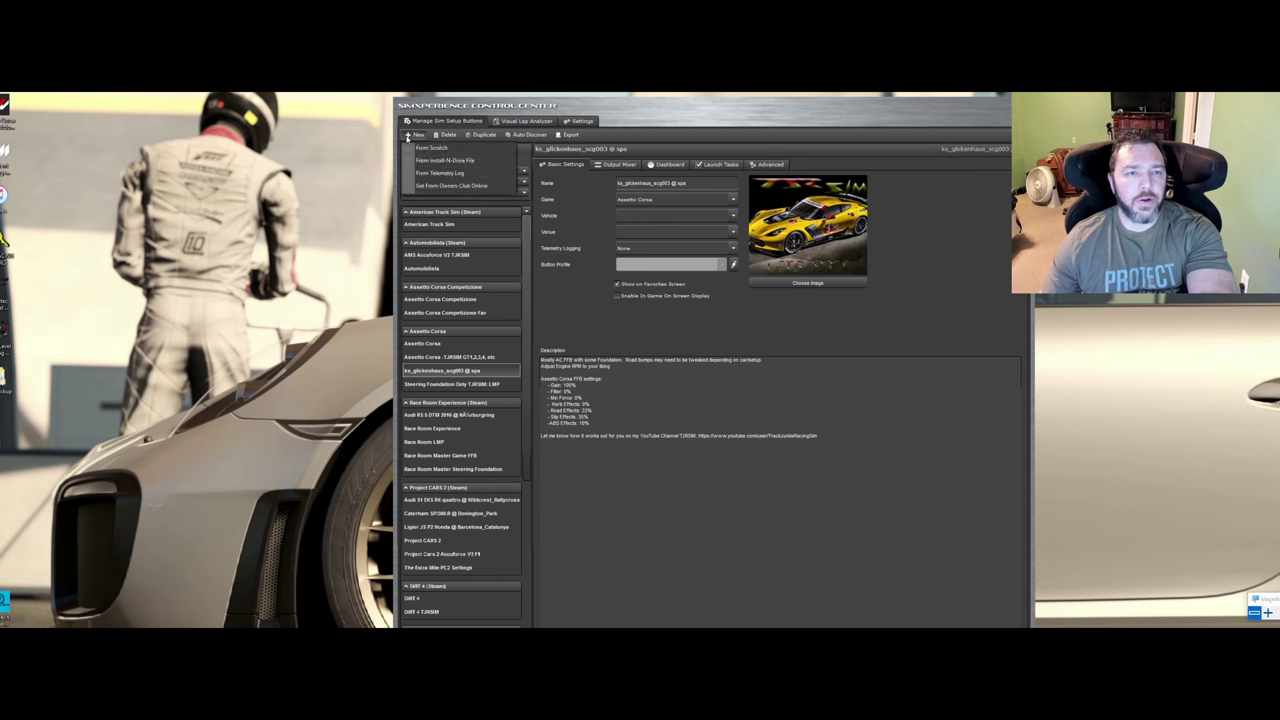
pyautogui.click(432, 175)
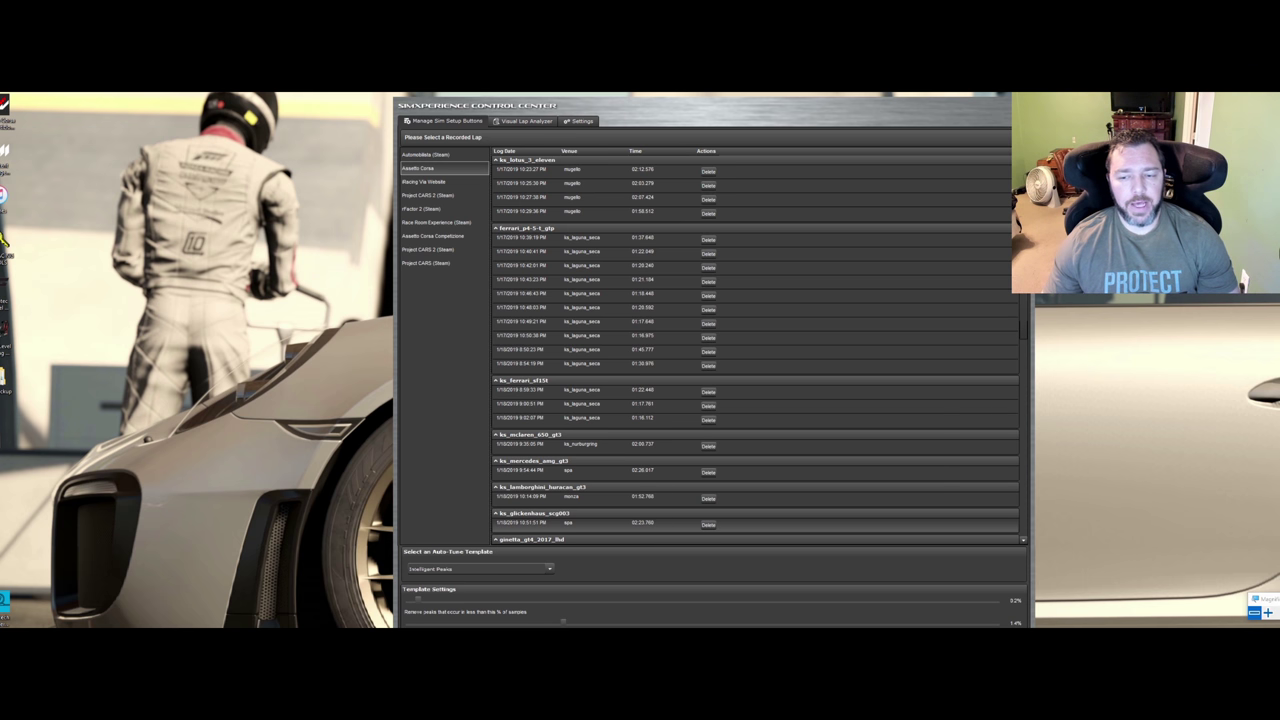
pyautogui.click(445, 121)
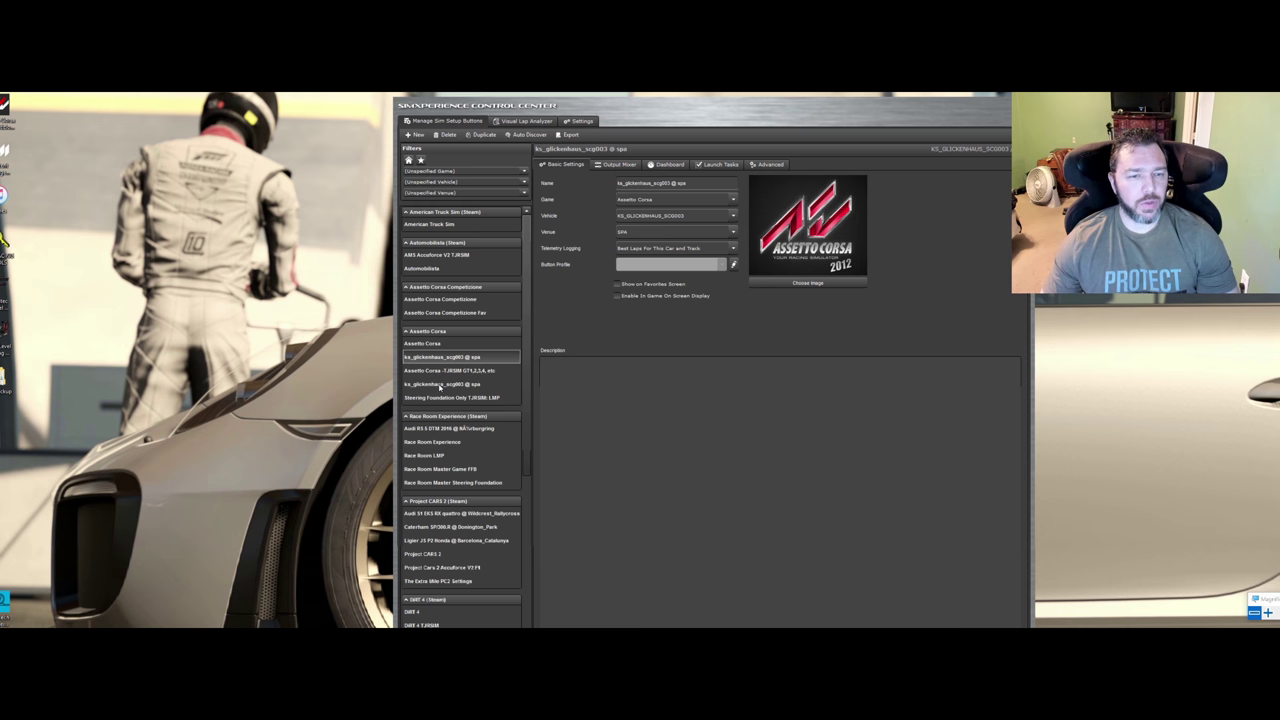
# Compare the glickenhaus and TJRSIM GT setups, then show the first glickenhaus setup's telemetry logging choices
pyautogui.click(441, 386)
pyautogui.click(452, 386)
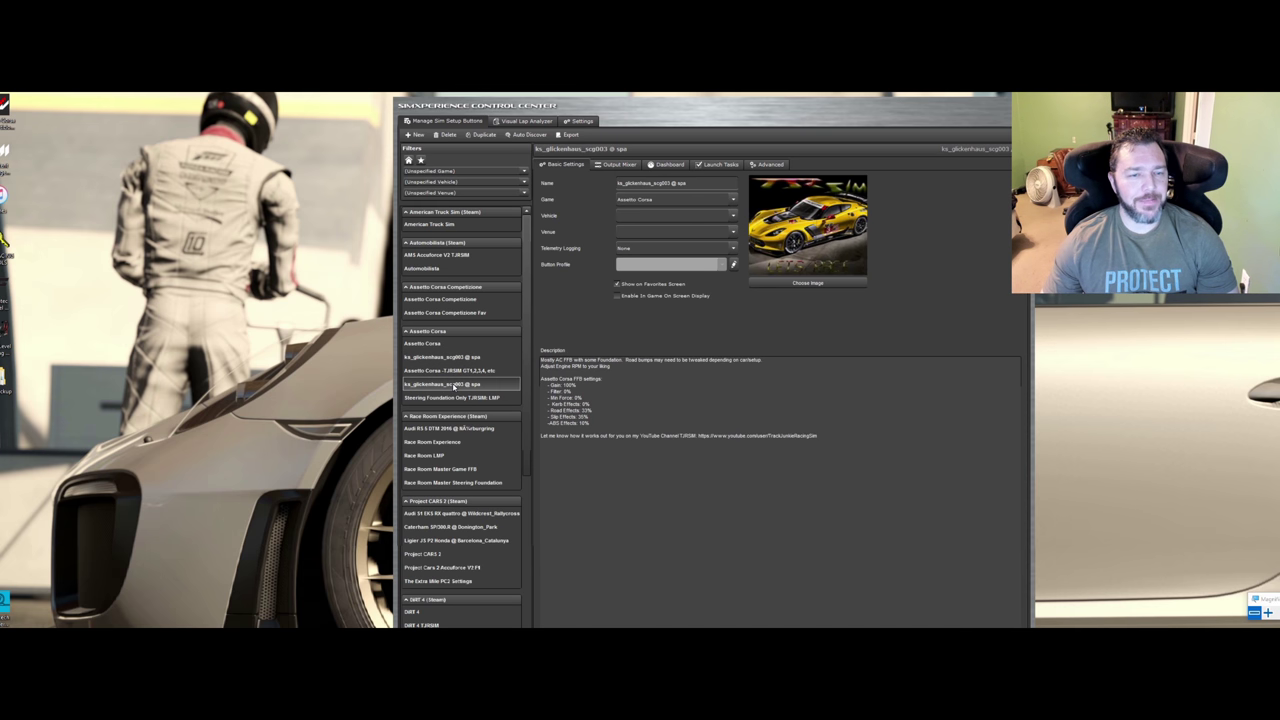
pyautogui.click(467, 358)
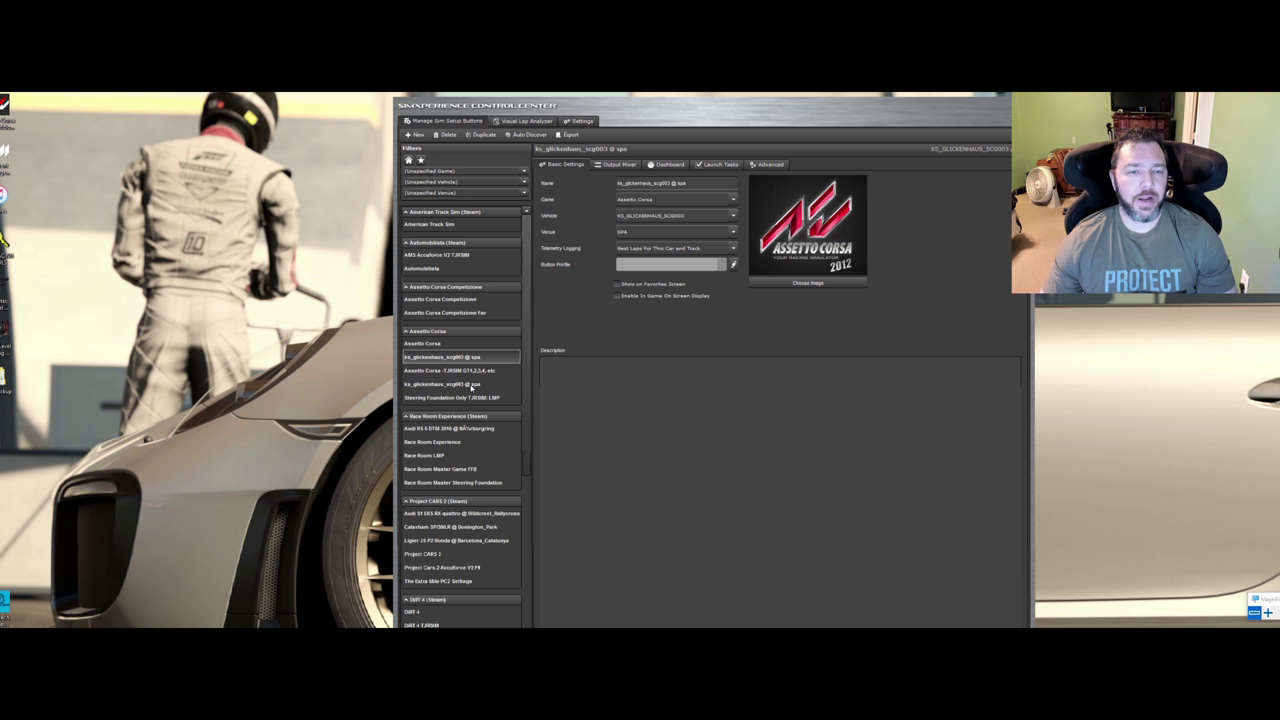
pyautogui.click(472, 386)
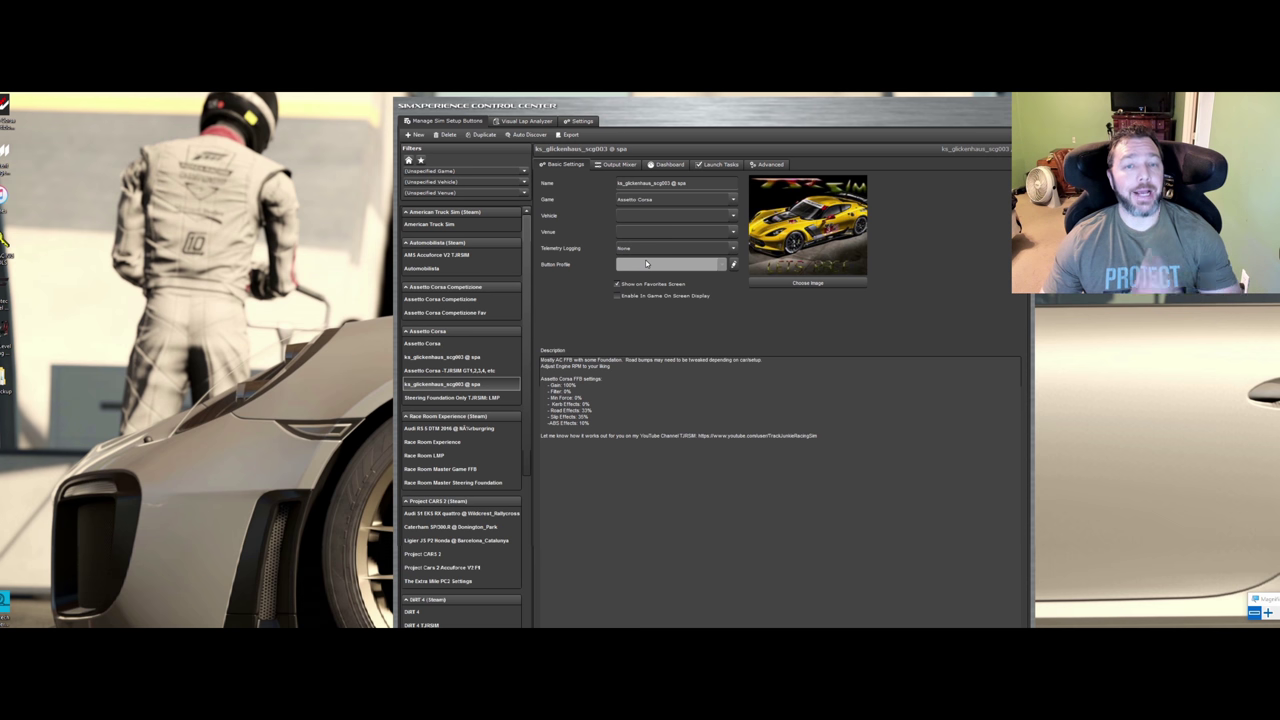
pyautogui.click(427, 371)
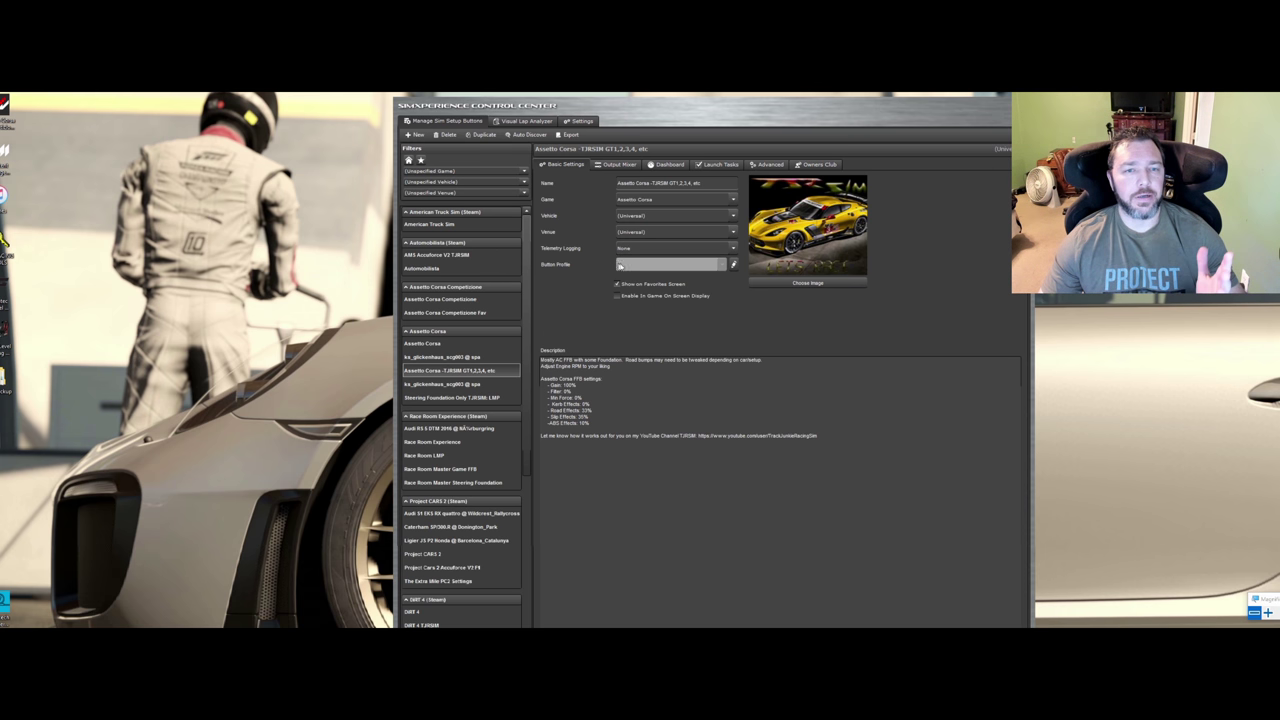
pyautogui.click(450, 357)
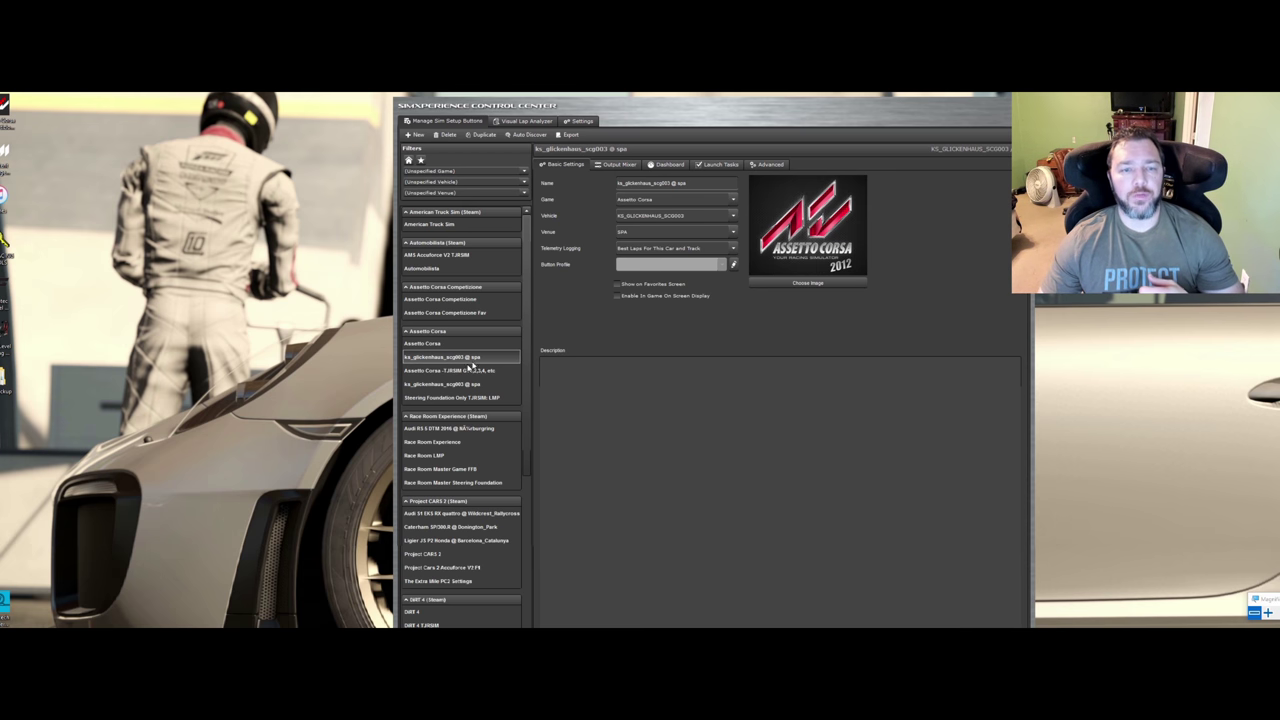
pyautogui.click(636, 252)
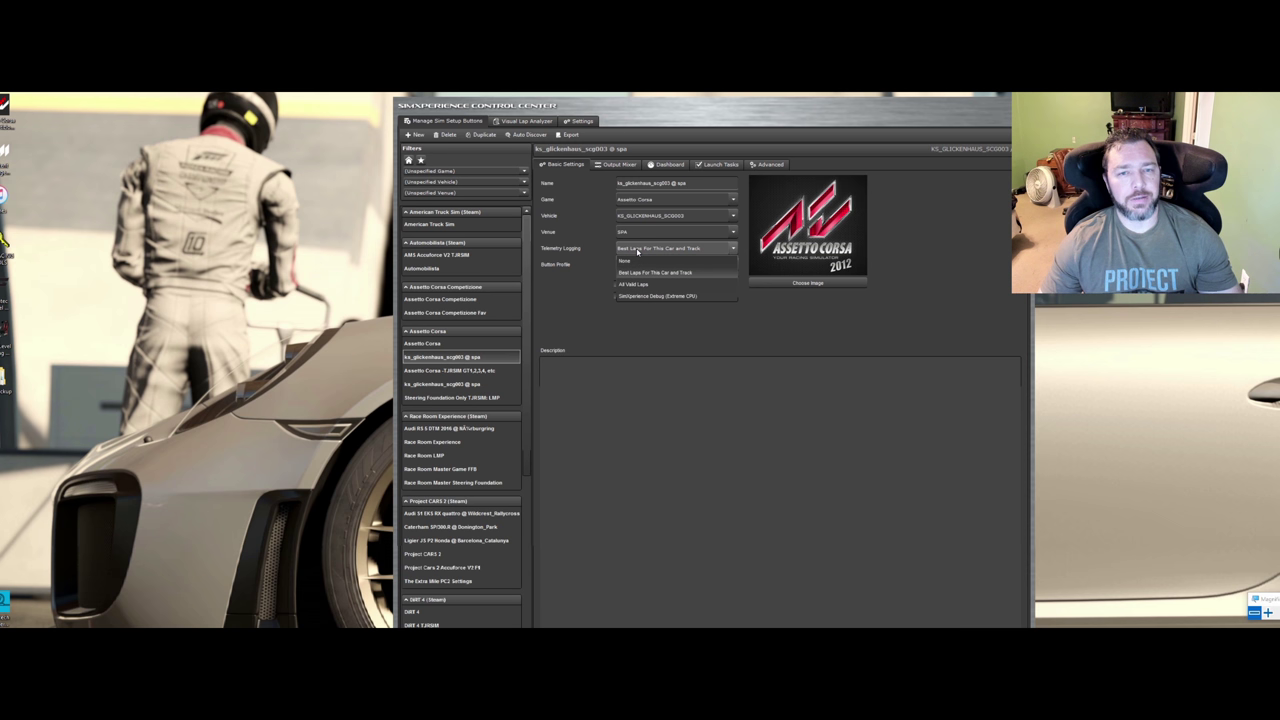
# Set telemetry logging to None and remove SimVibe Chassis from the output mixer
pyautogui.click(635, 260)
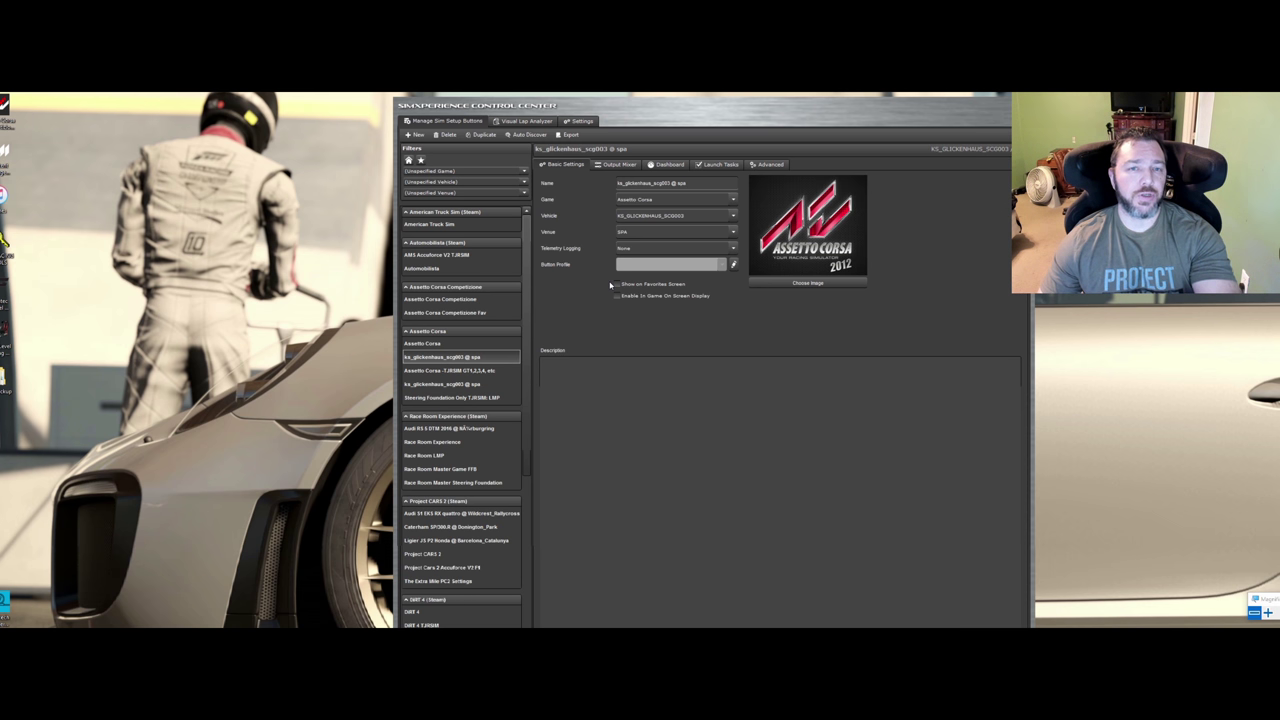
pyautogui.click(617, 164)
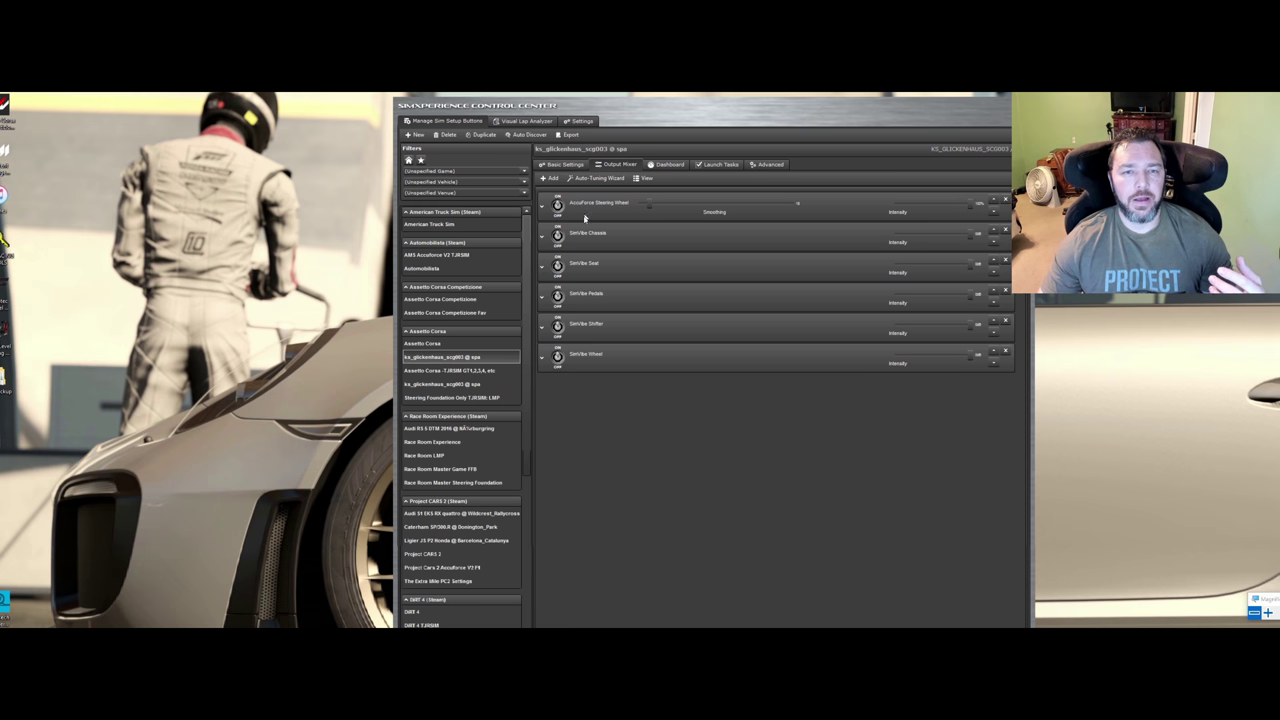
pyautogui.click(1006, 229)
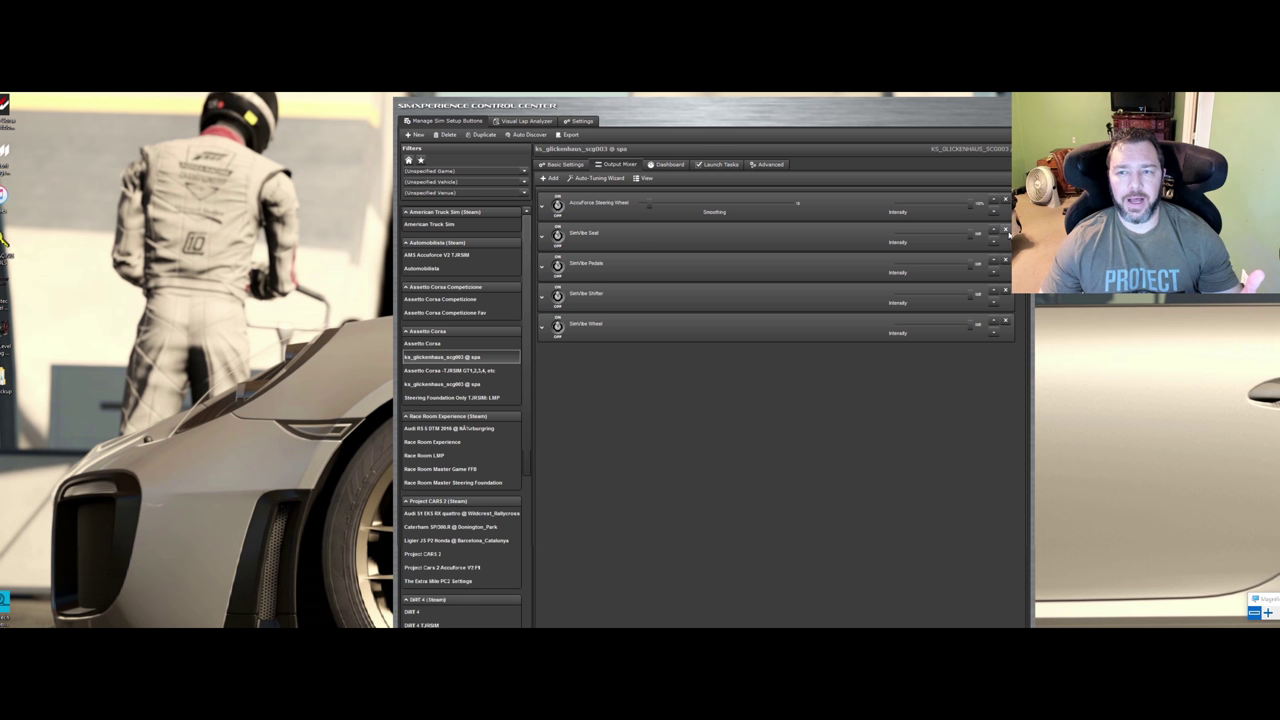
# Switch the output mixer to Tabbed View and browse the SimVibe Pedals and Seat tabs
pyautogui.click(638, 178)
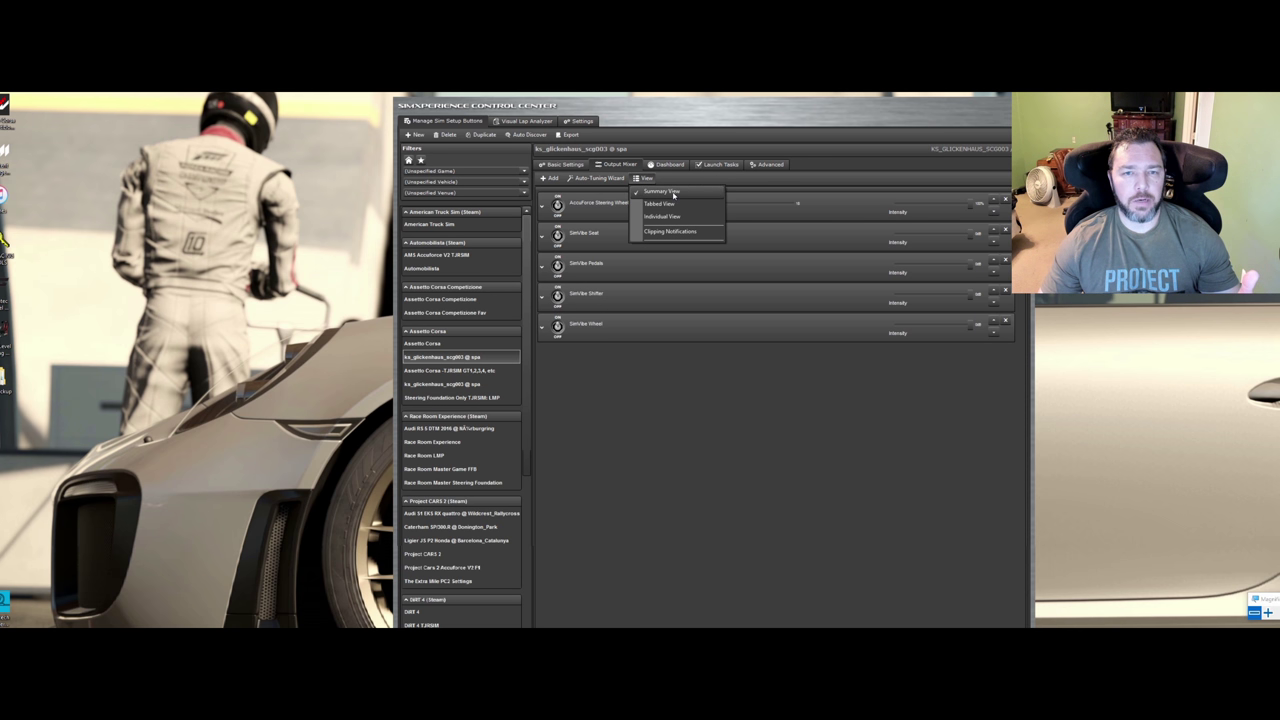
pyautogui.click(663, 204)
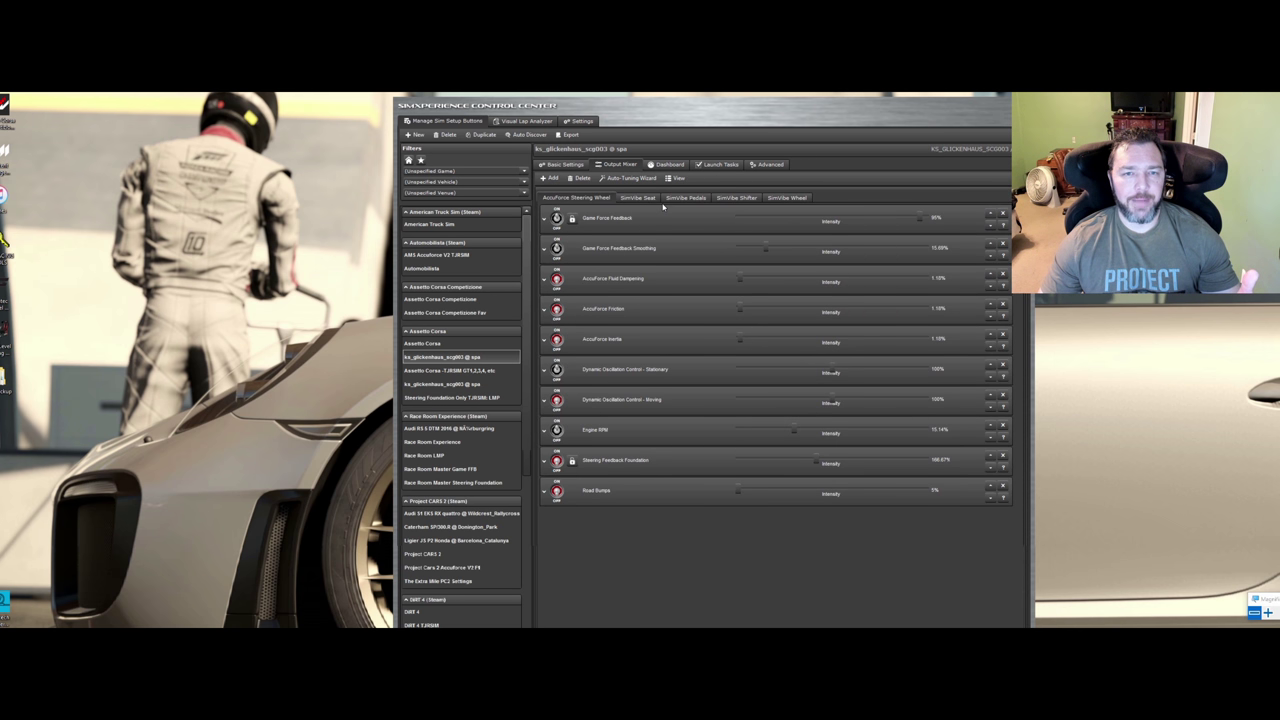
pyautogui.click(688, 198)
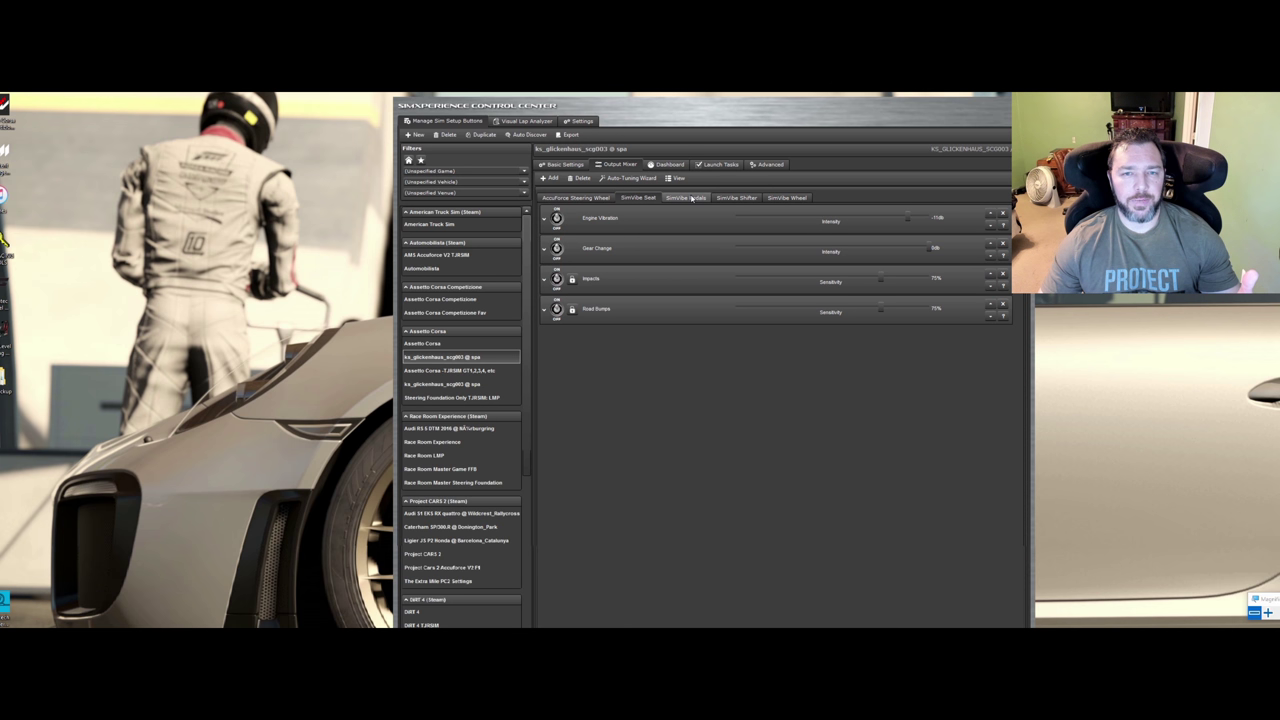
pyautogui.click(638, 197)
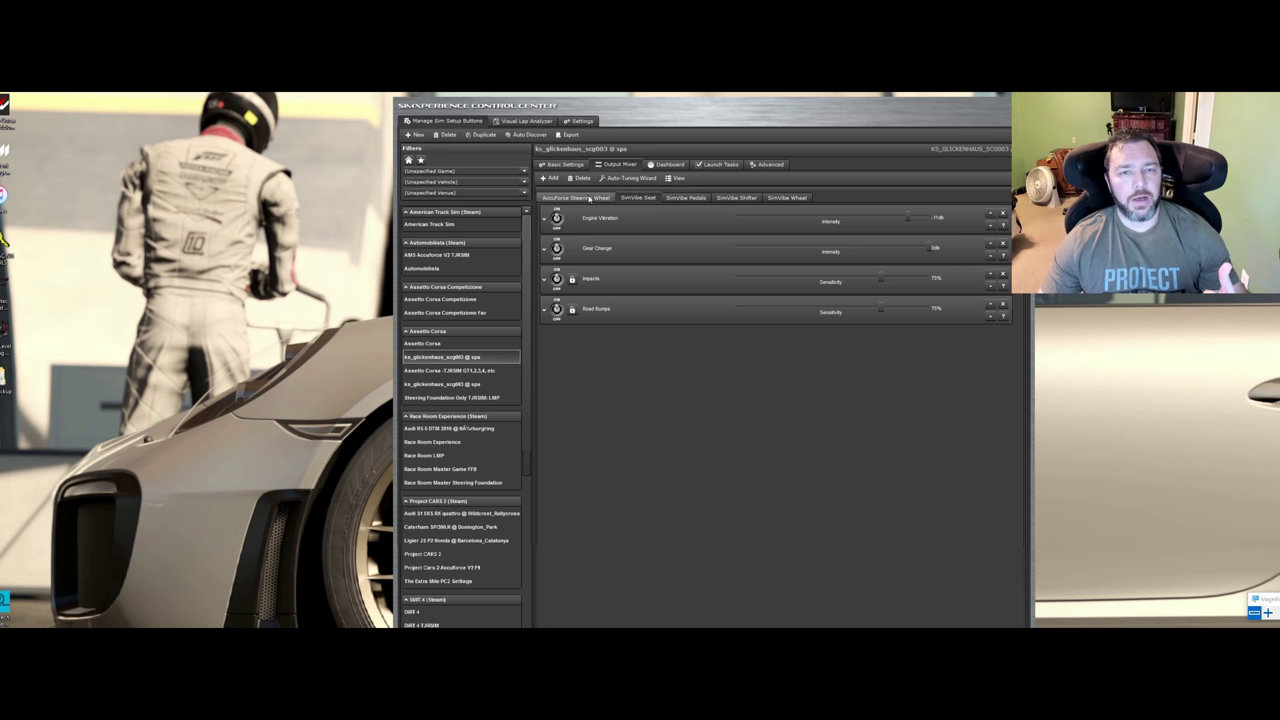
pyautogui.click(675, 178)
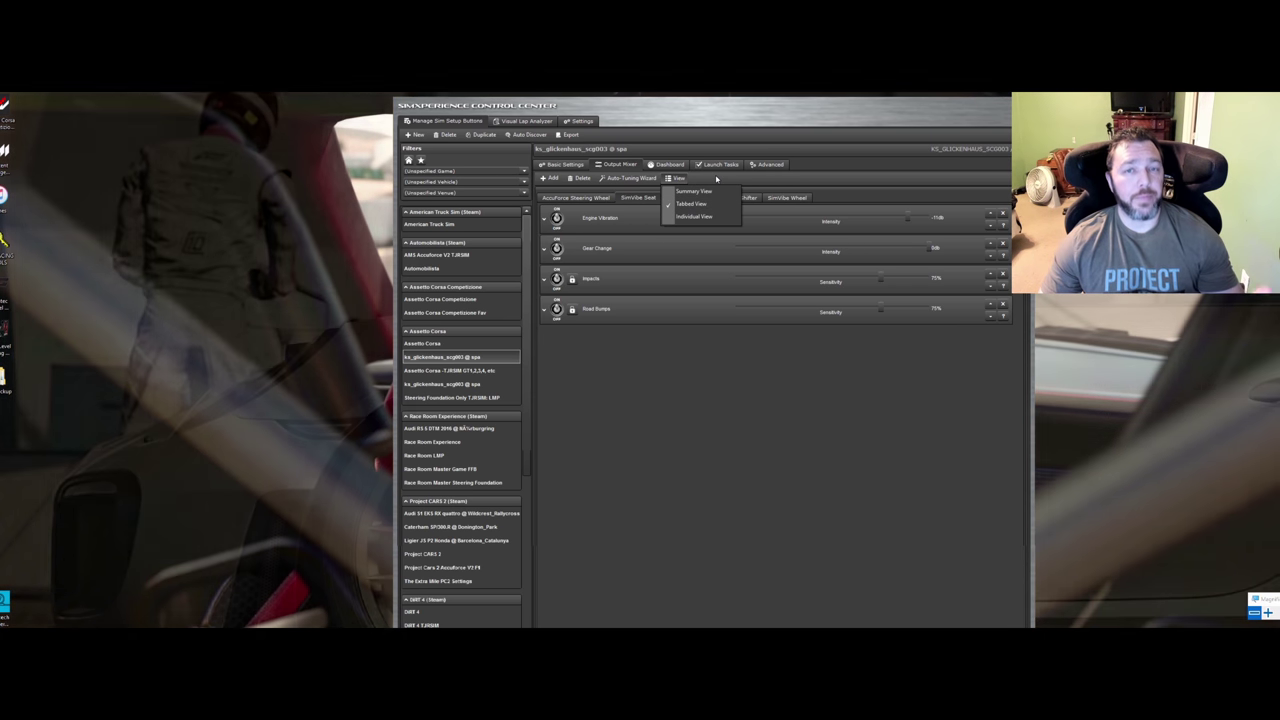
# Switch the output mixer back to Summary View
pyautogui.click(716, 179)
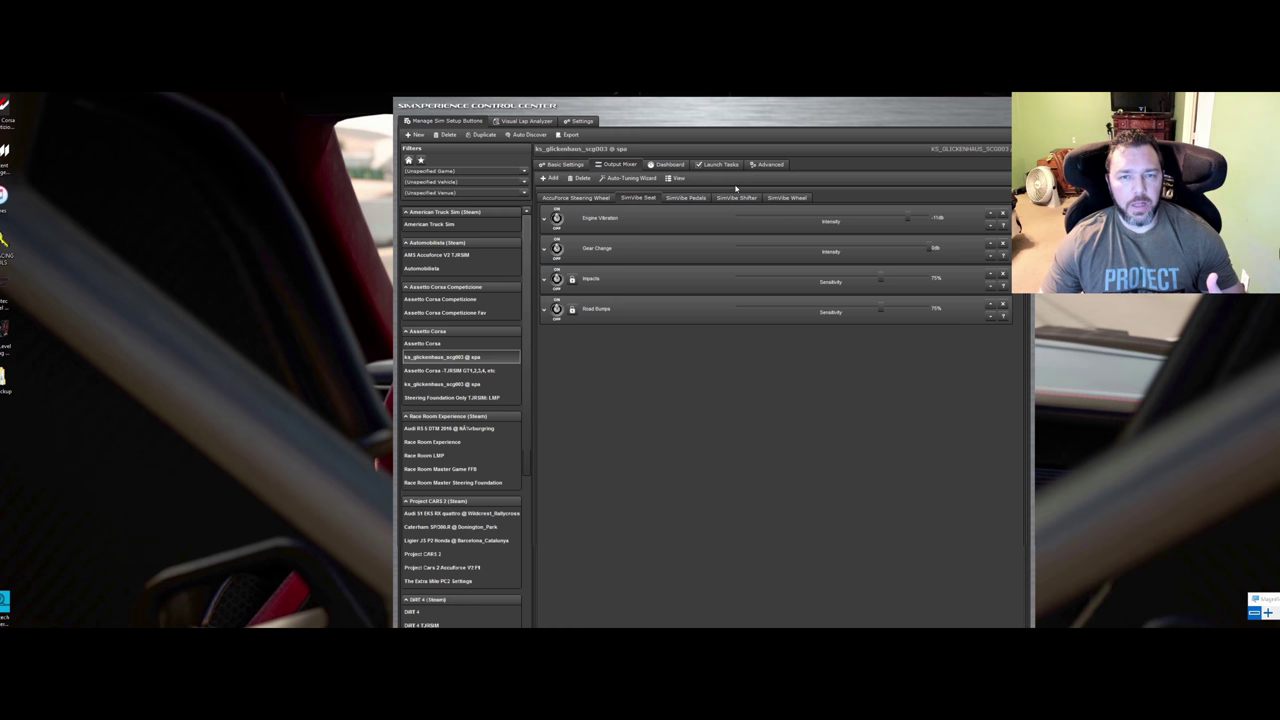
pyautogui.click(677, 178)
pyautogui.click(680, 197)
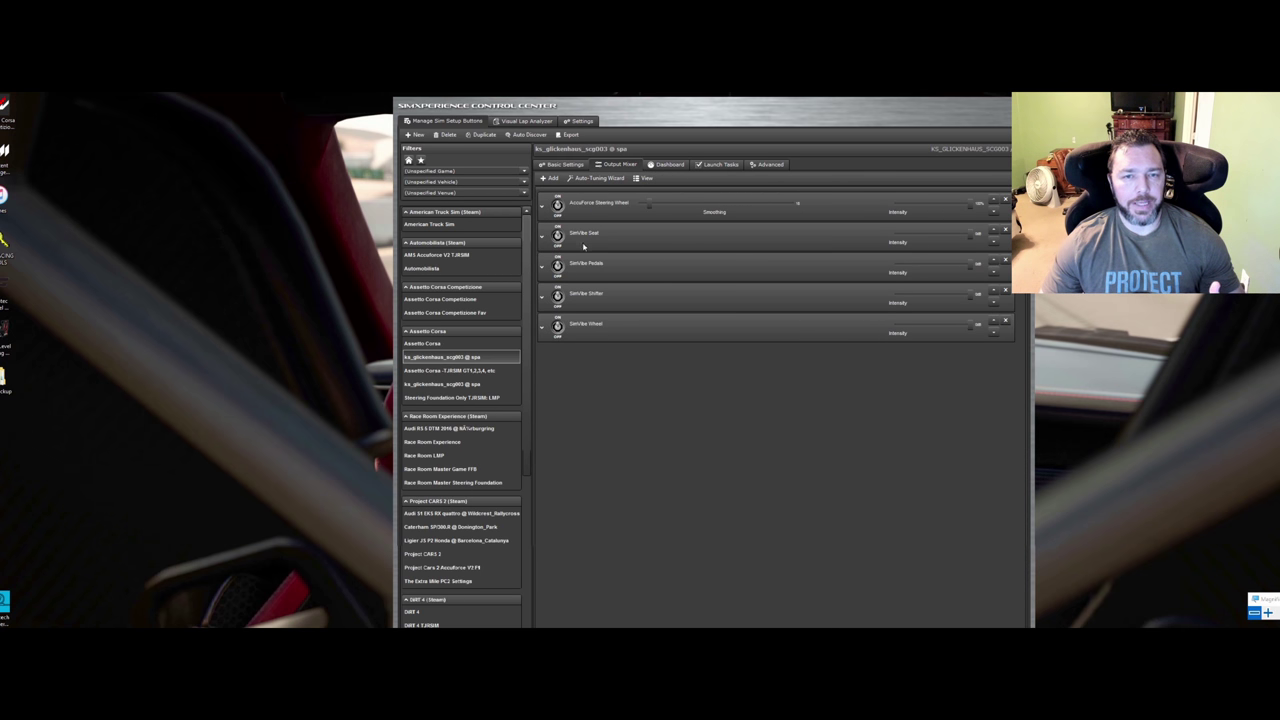
# Remove the SimVibe Seat, Shifter, Wheel and Pedals outputs and expand AccuForce Steering Wheel
pyautogui.click(1005, 229)
pyautogui.click(1005, 259)
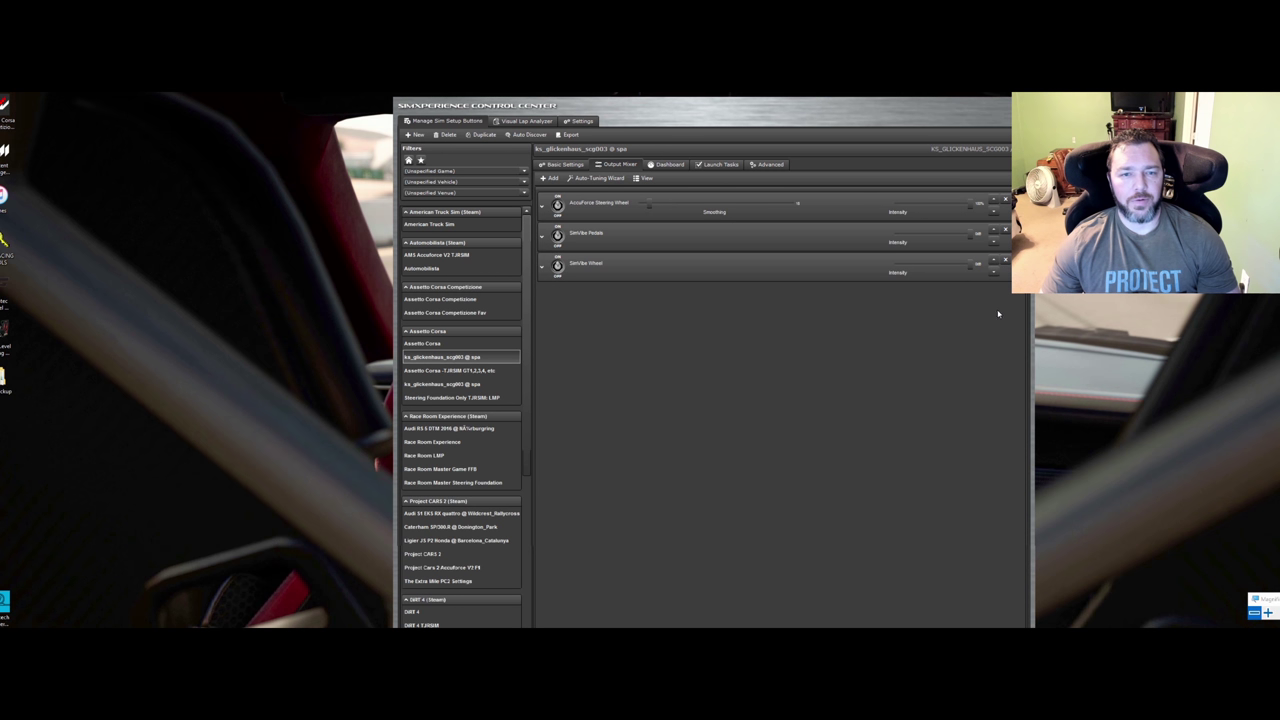
pyautogui.click(1005, 259)
pyautogui.click(1004, 231)
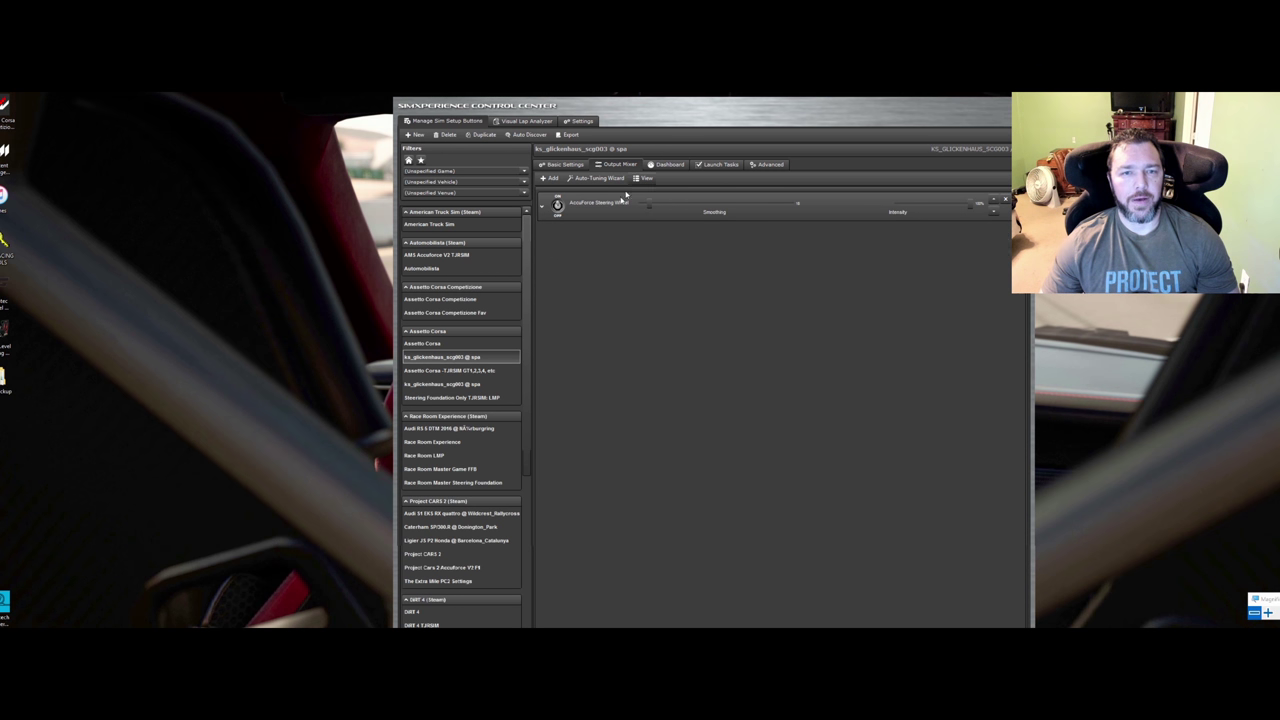
pyautogui.click(544, 206)
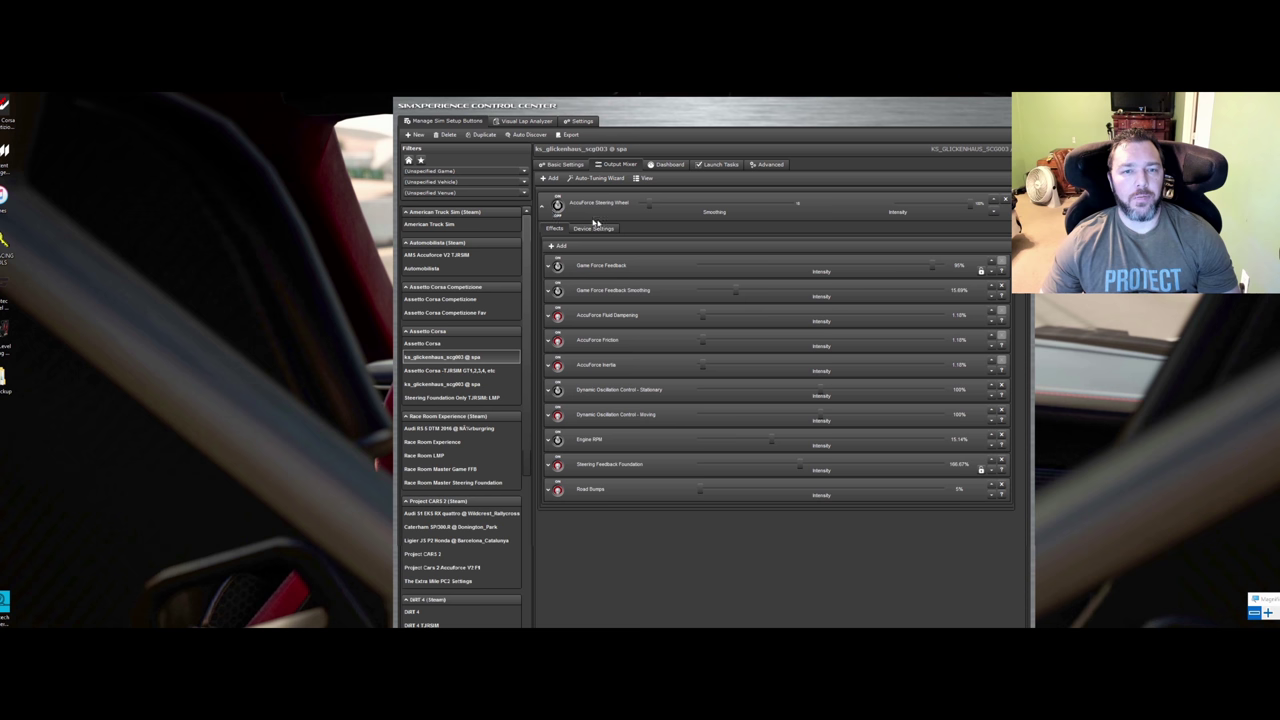
# Keep the AccuForce wheel mode at 3-Default in Device Settings and return to Effects
pyautogui.click(586, 229)
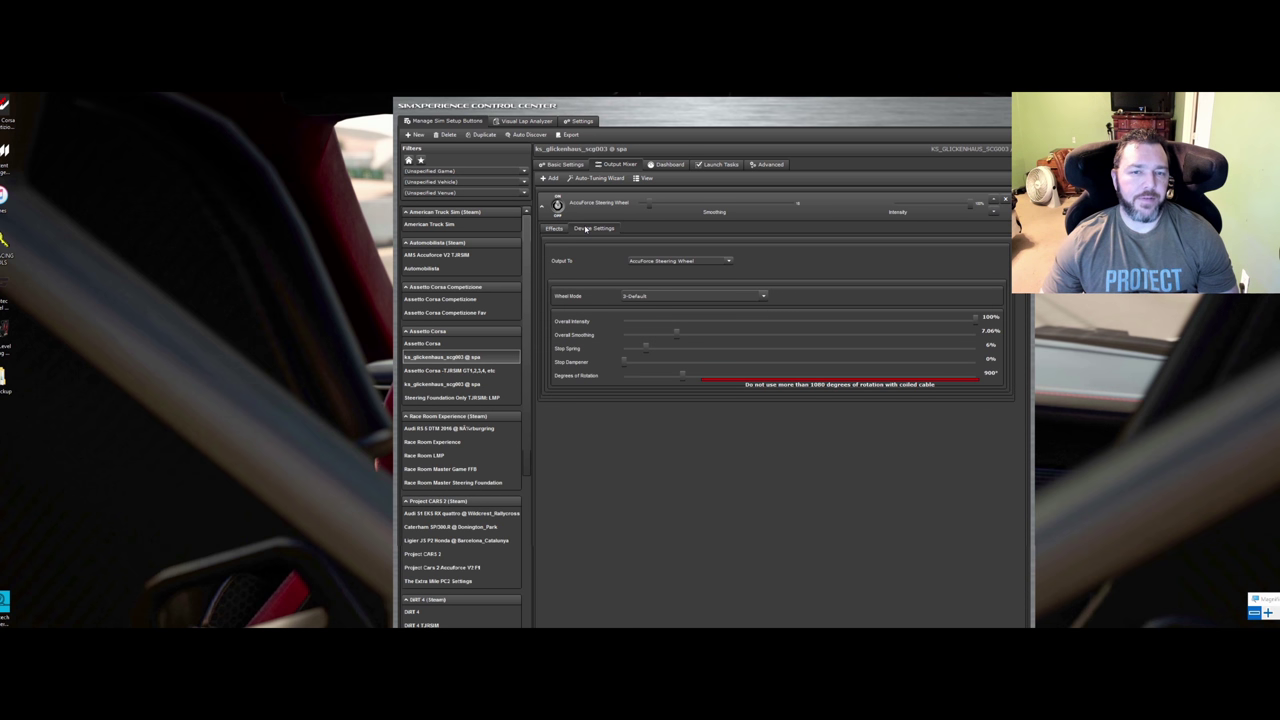
pyautogui.click(551, 232)
pyautogui.click(602, 230)
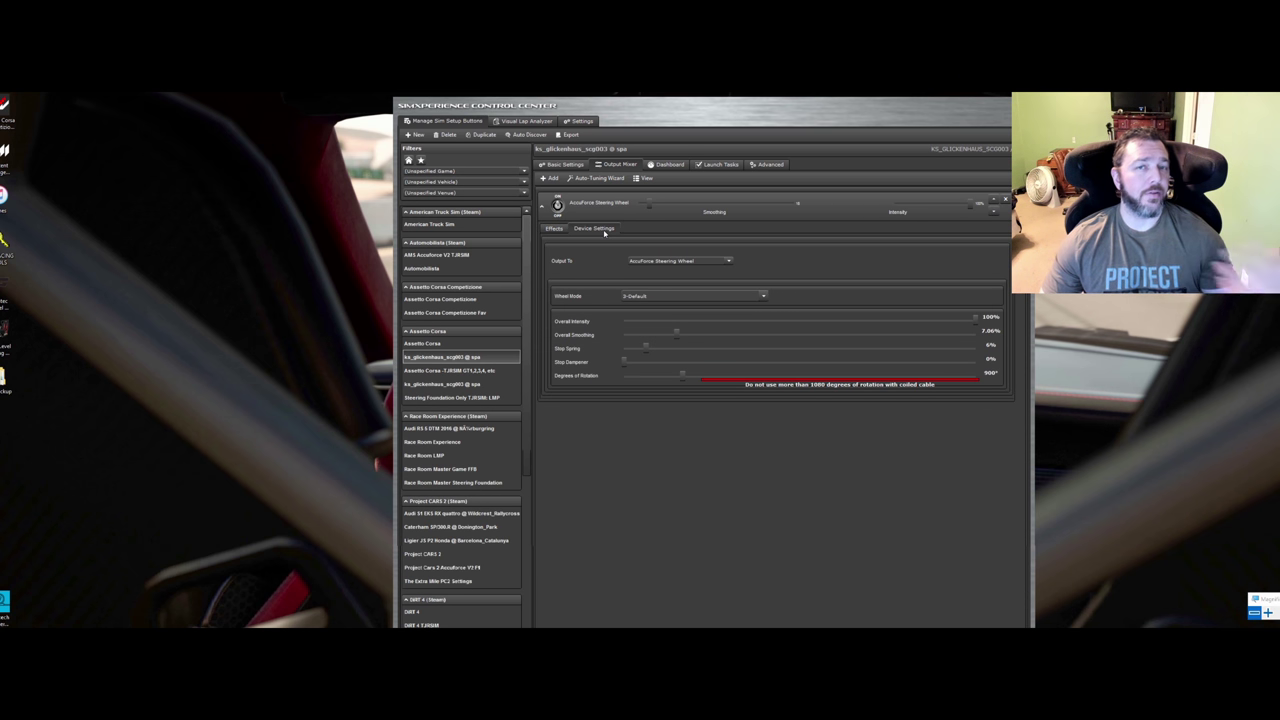
pyautogui.click(665, 297)
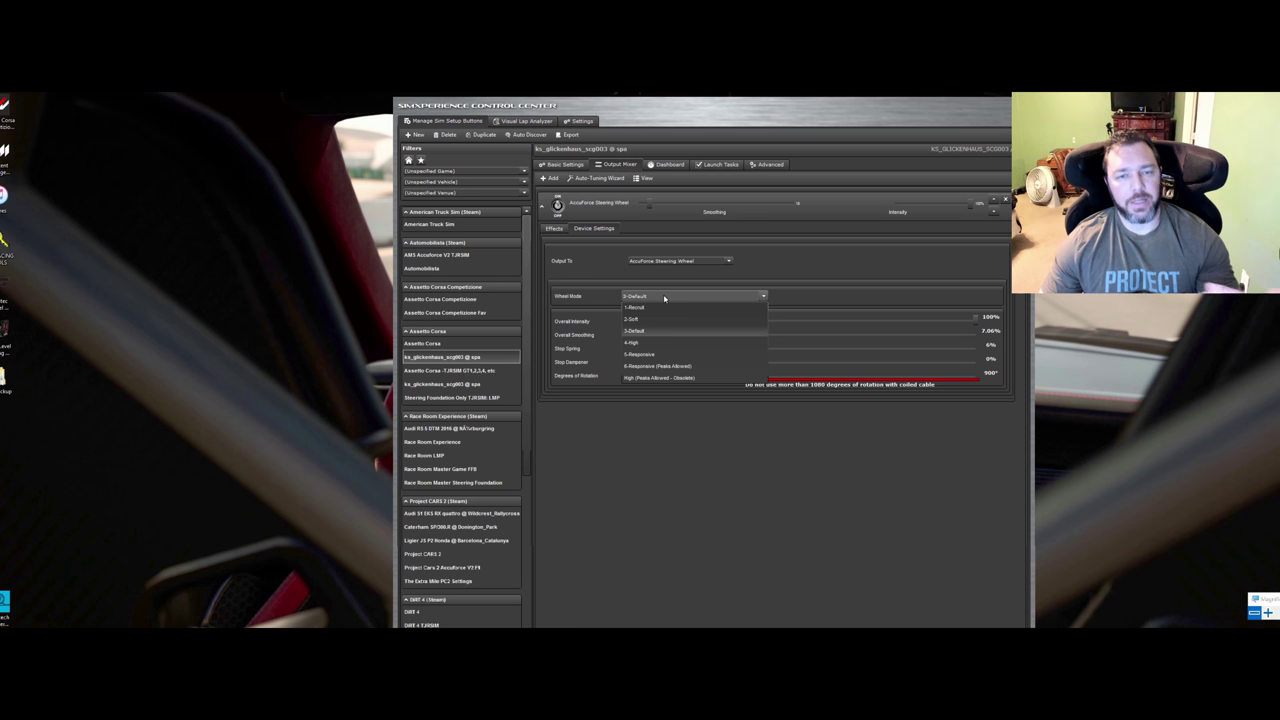
pyautogui.click(664, 297)
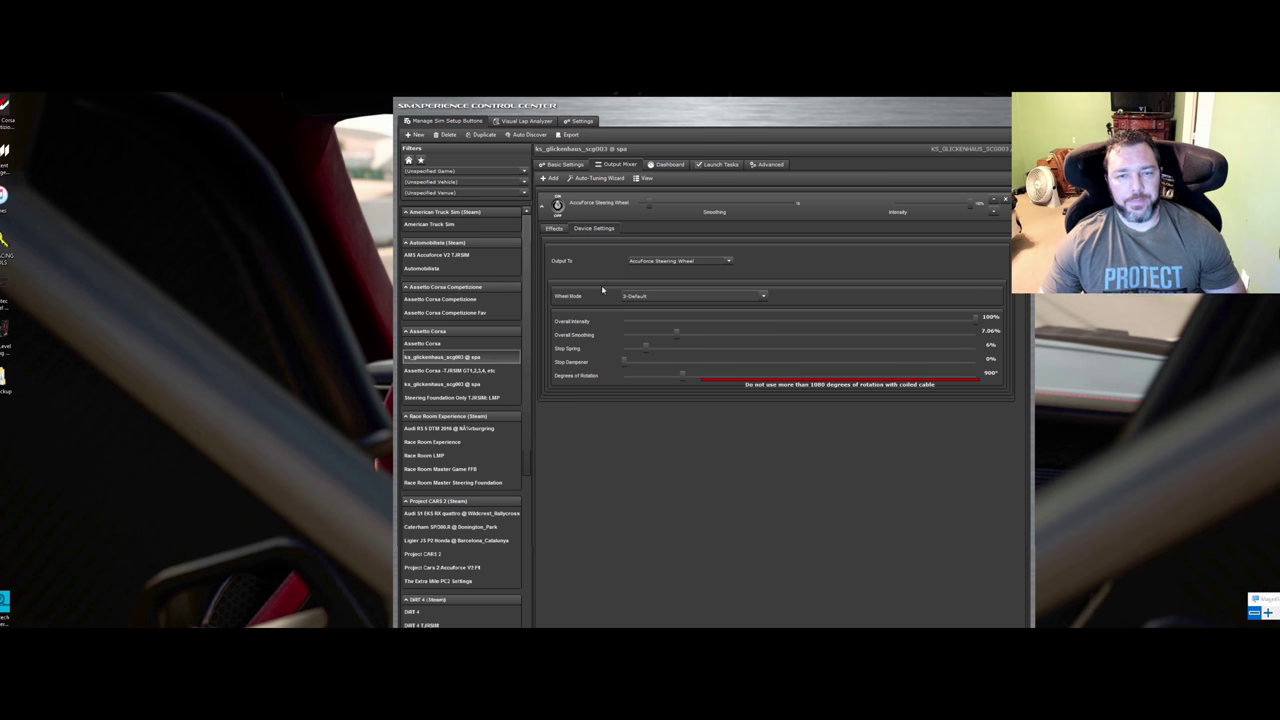
pyautogui.click(554, 228)
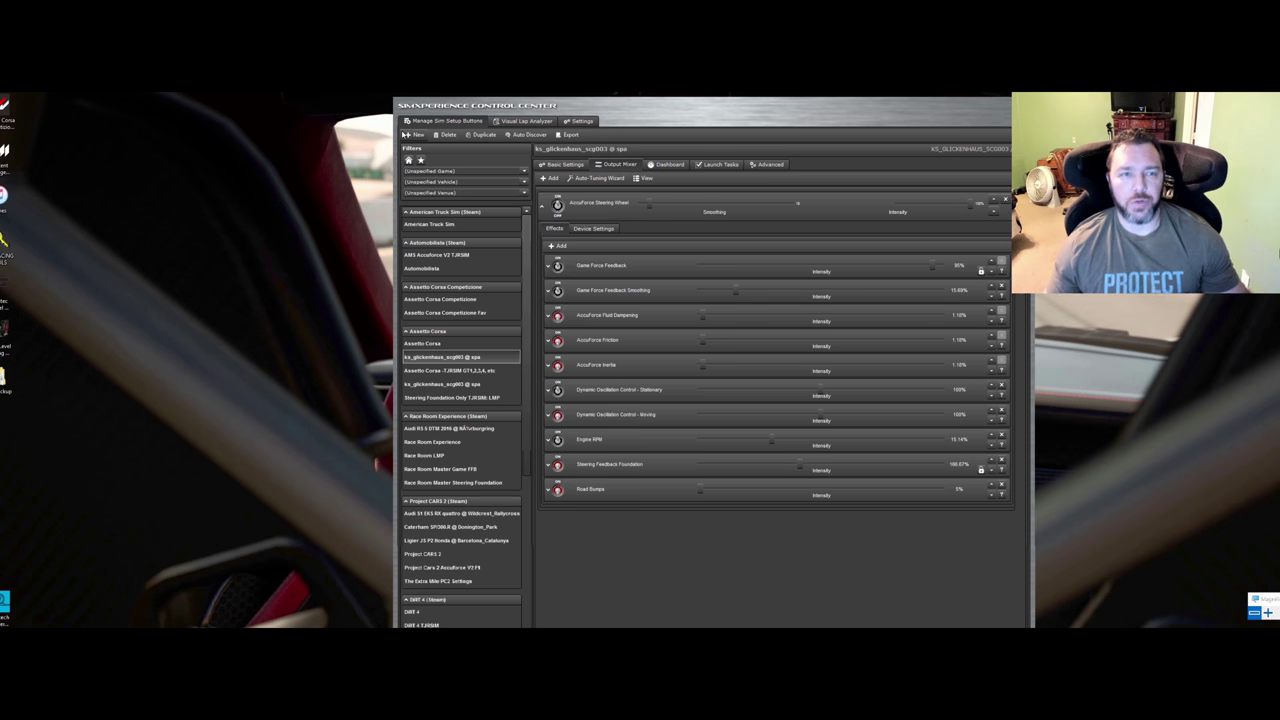
pyautogui.click(412, 134)
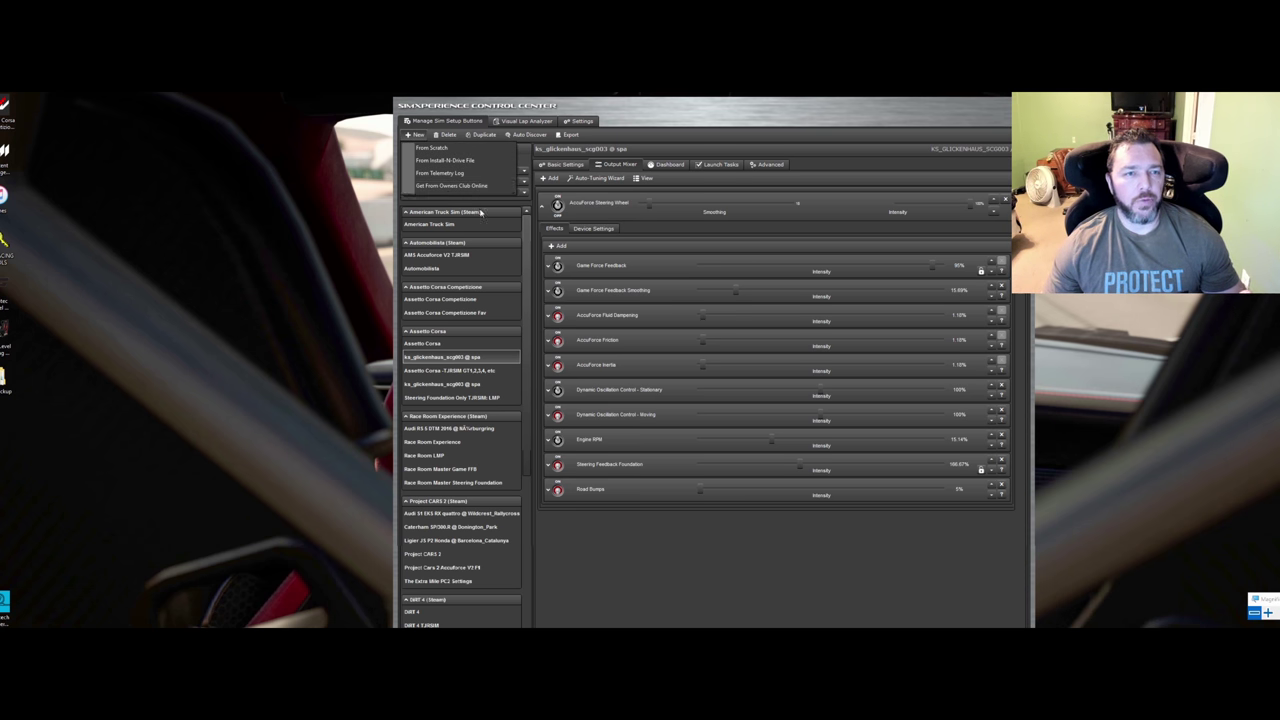
# Open the Owners Club search filtered to Assetto Corsa, vehicle (Universal), and AccuForce
pyautogui.click(459, 188)
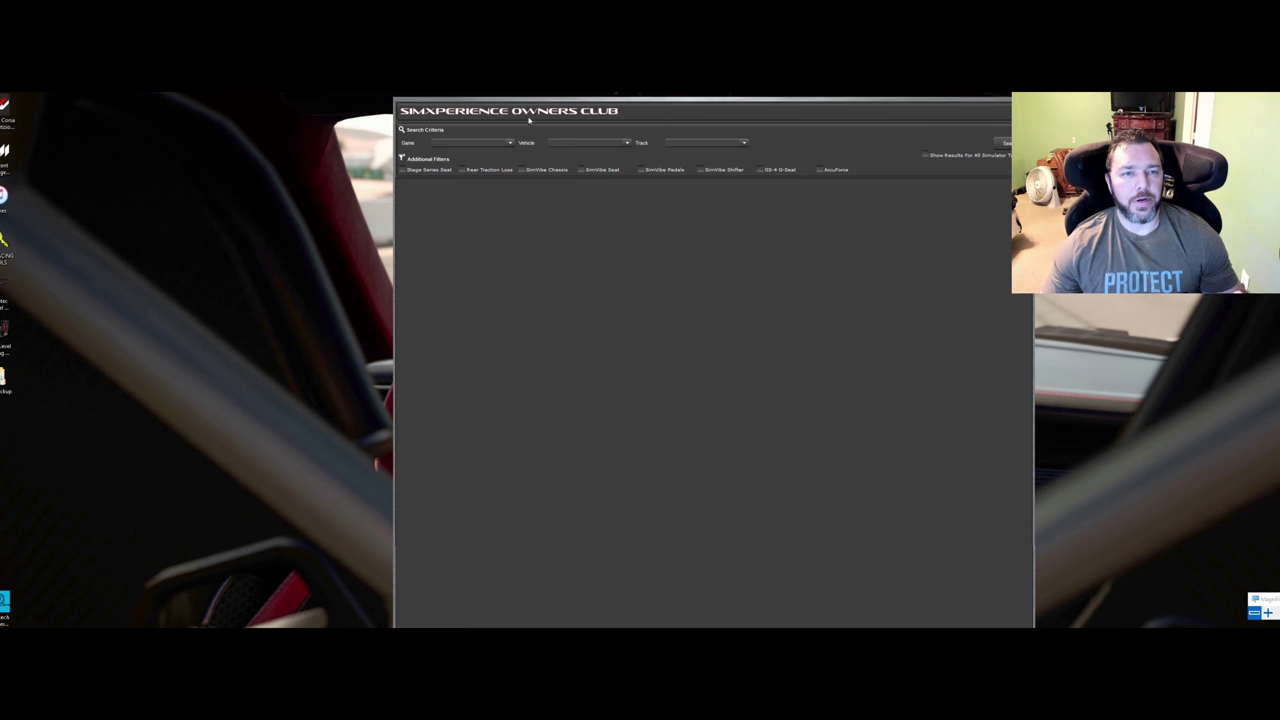
pyautogui.click(508, 143)
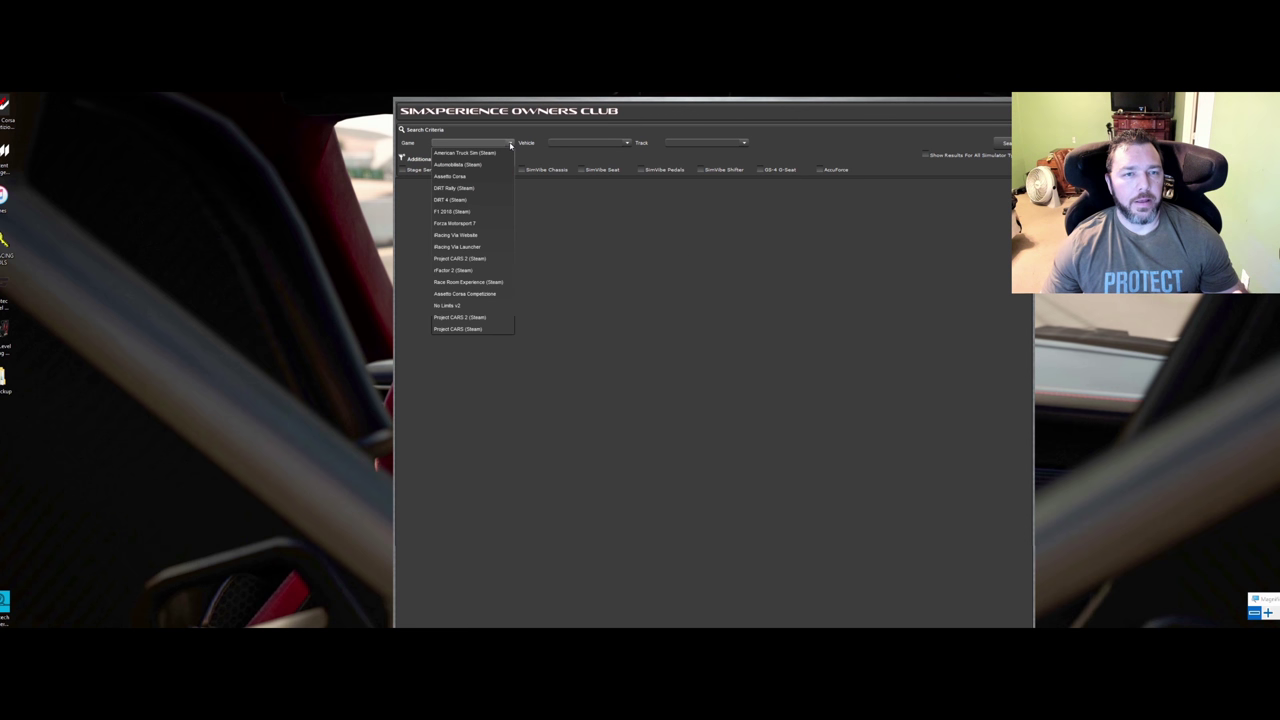
pyautogui.click(468, 177)
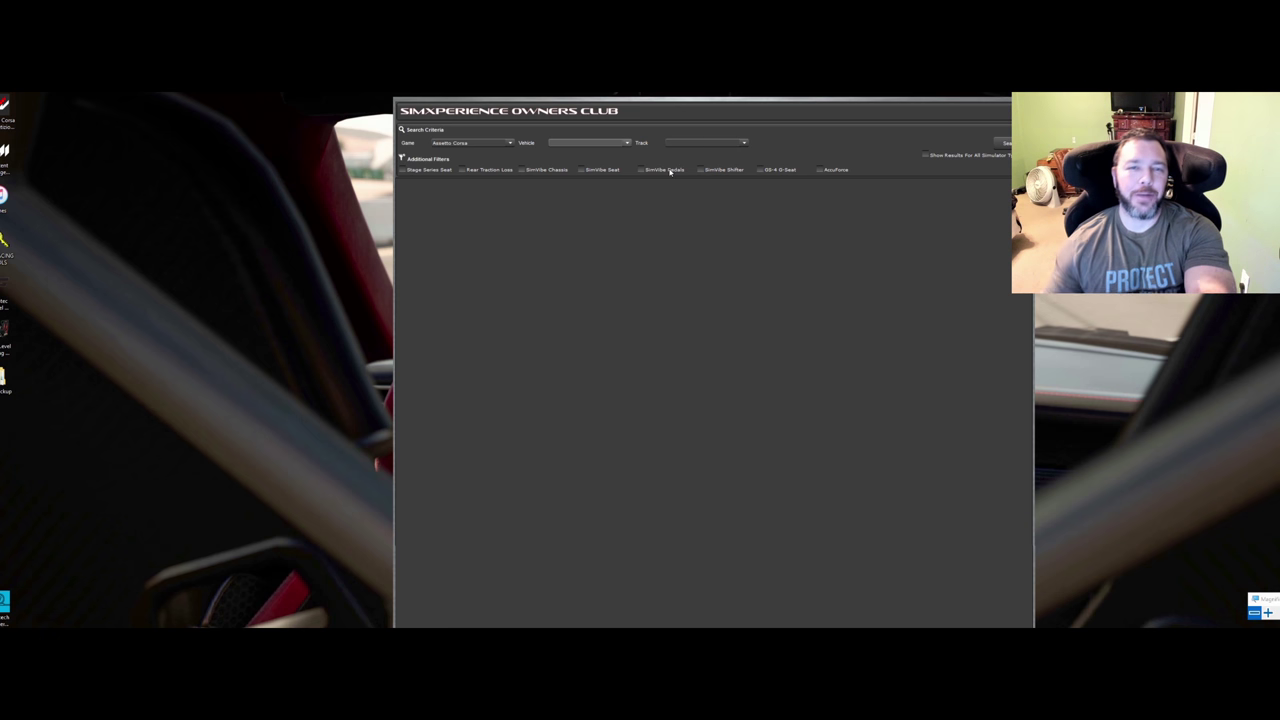
pyautogui.click(626, 143)
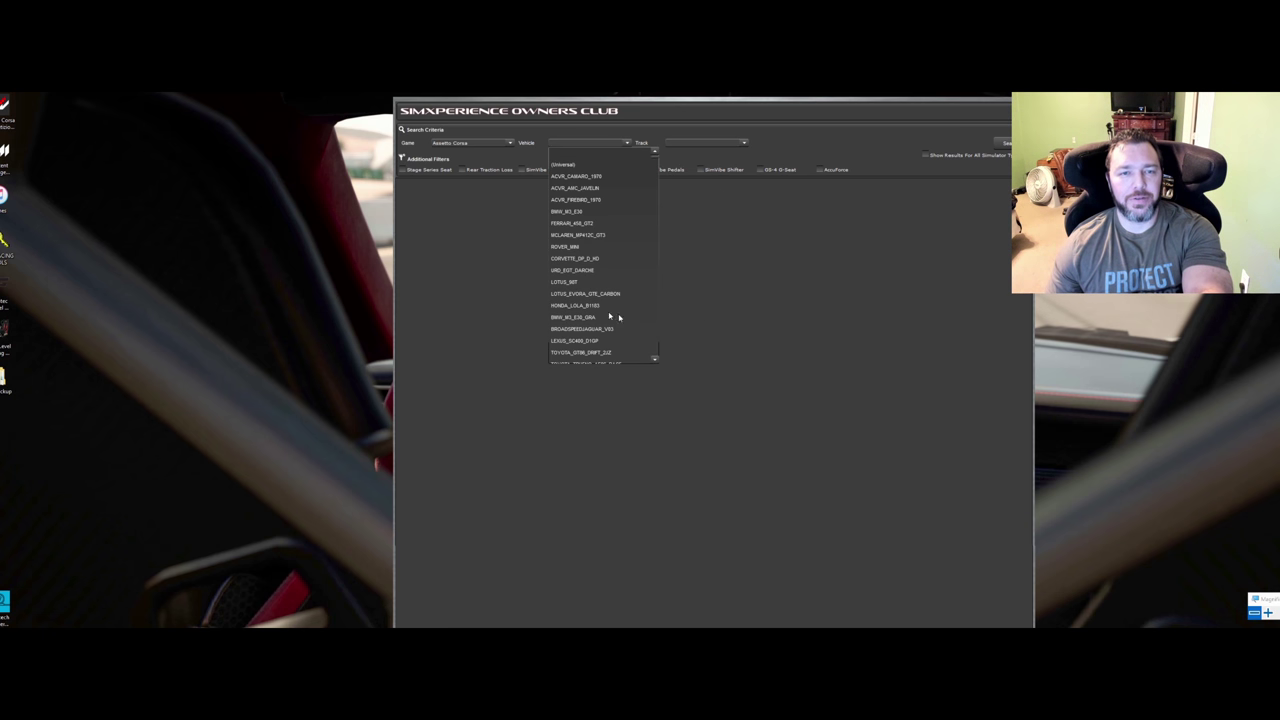
pyautogui.press('Up')
pyautogui.press('Up')
pyautogui.press('Up')
pyautogui.press('Up')
pyautogui.press('Up')
pyautogui.press('Up')
pyautogui.press('Up')
pyautogui.press('Up')
pyautogui.press('Up')
pyautogui.press('Up')
pyautogui.press('Up')
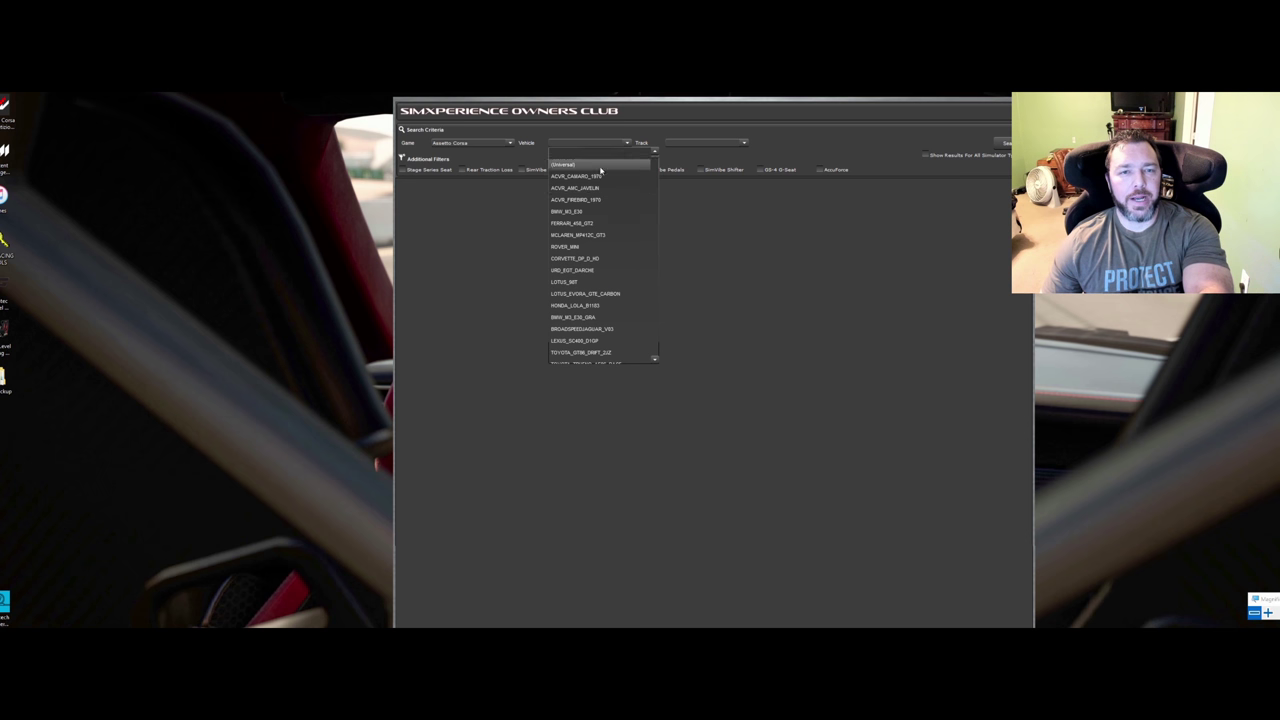
pyautogui.press('Return')
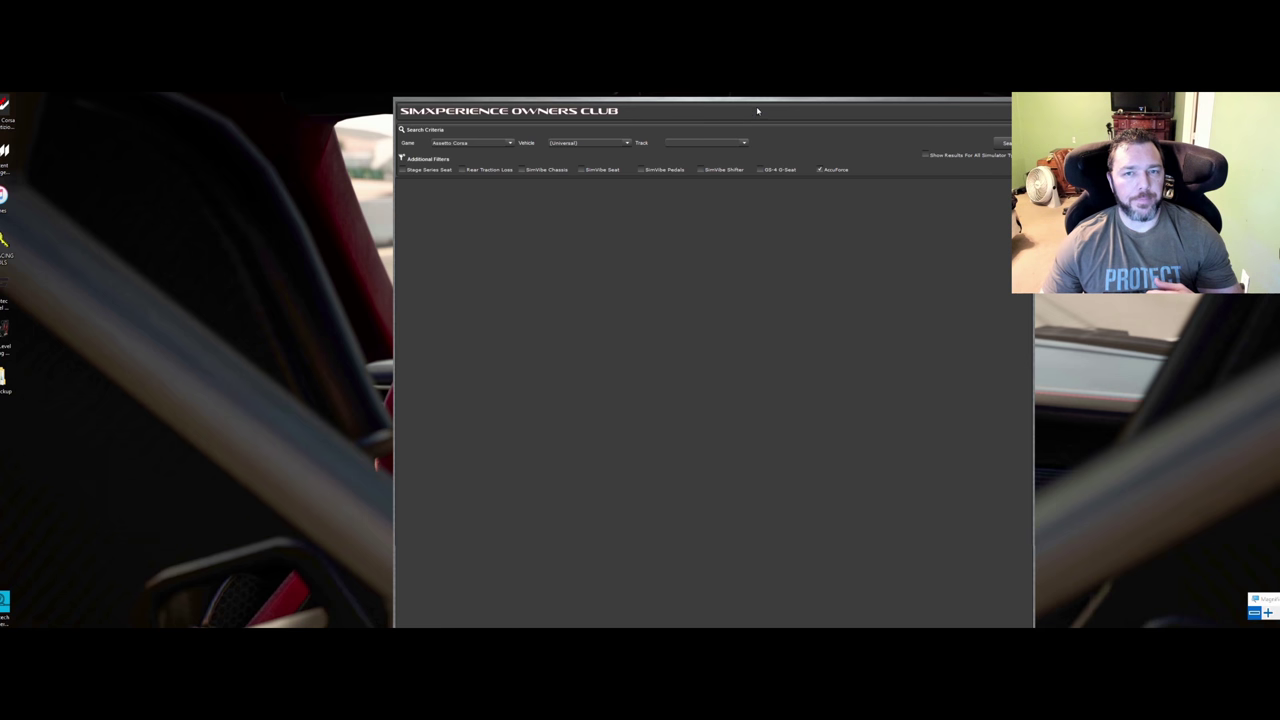
pyautogui.moveTo(865, 102); pyautogui.dragTo(823, 127)
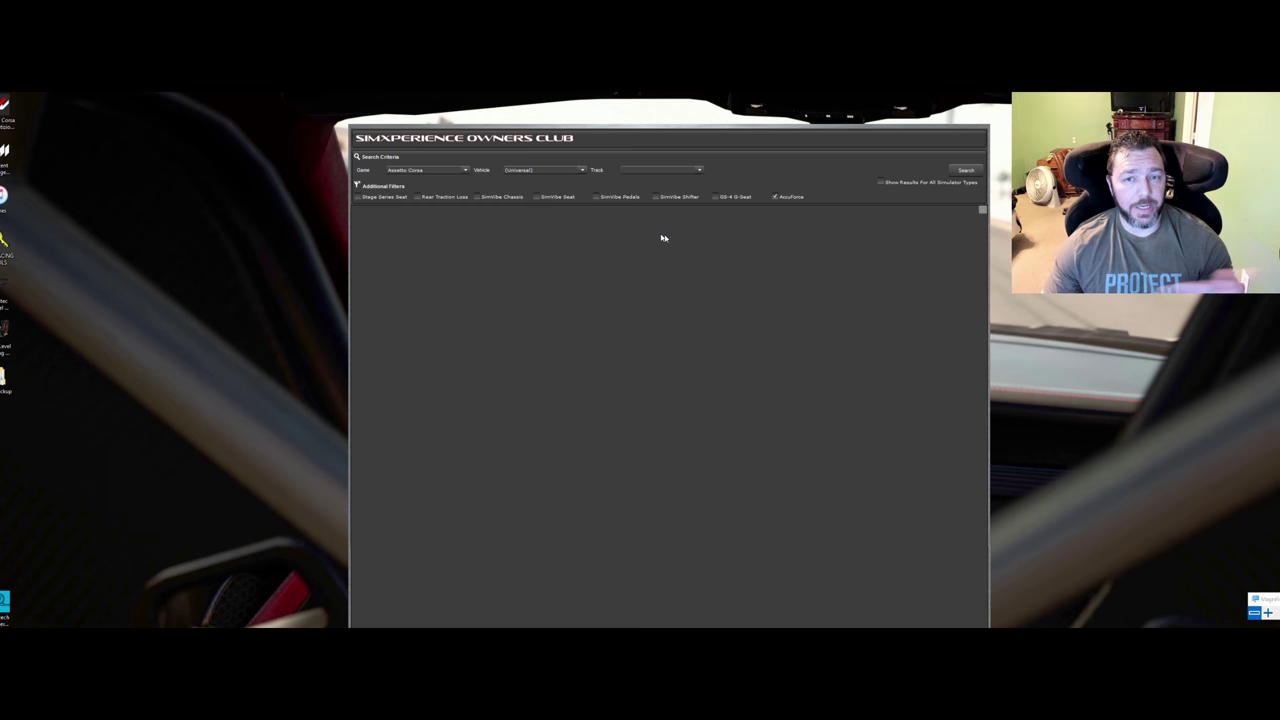
# Search Owners Club and import the Assetto Corsa Blend (Best) profile
pyautogui.click(966, 170)
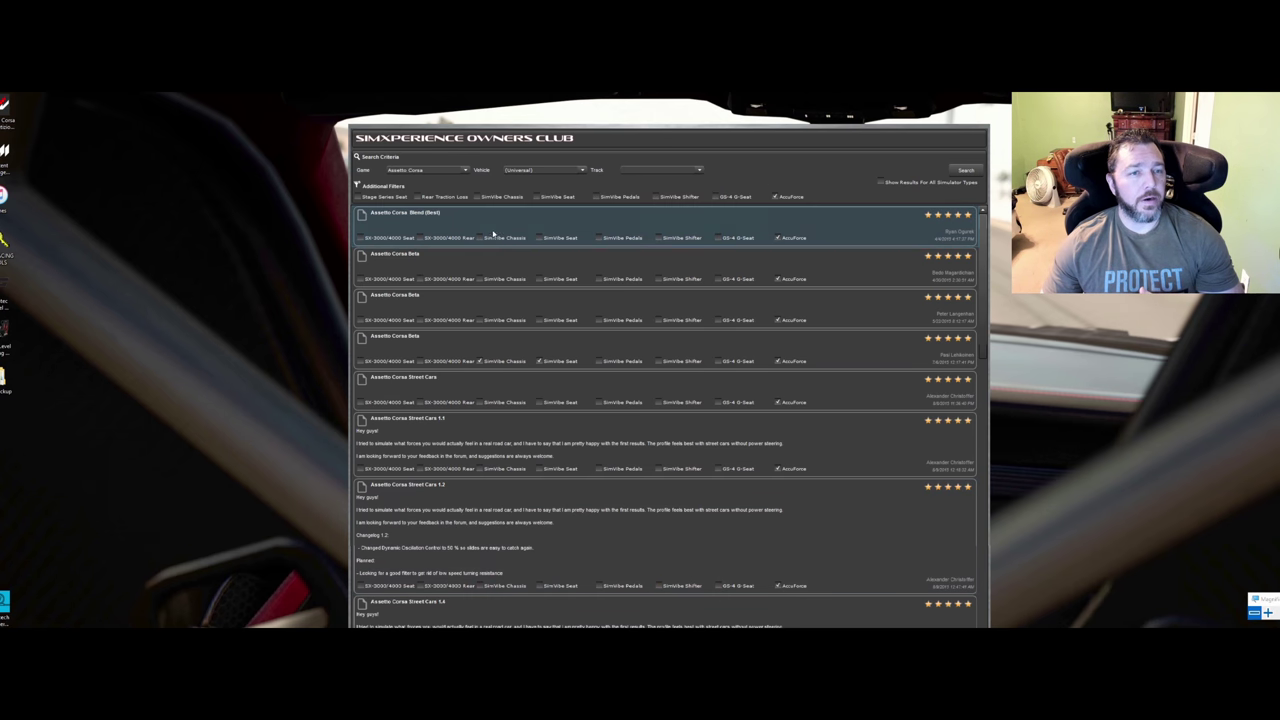
pyautogui.scroll(-4, 552, 565)
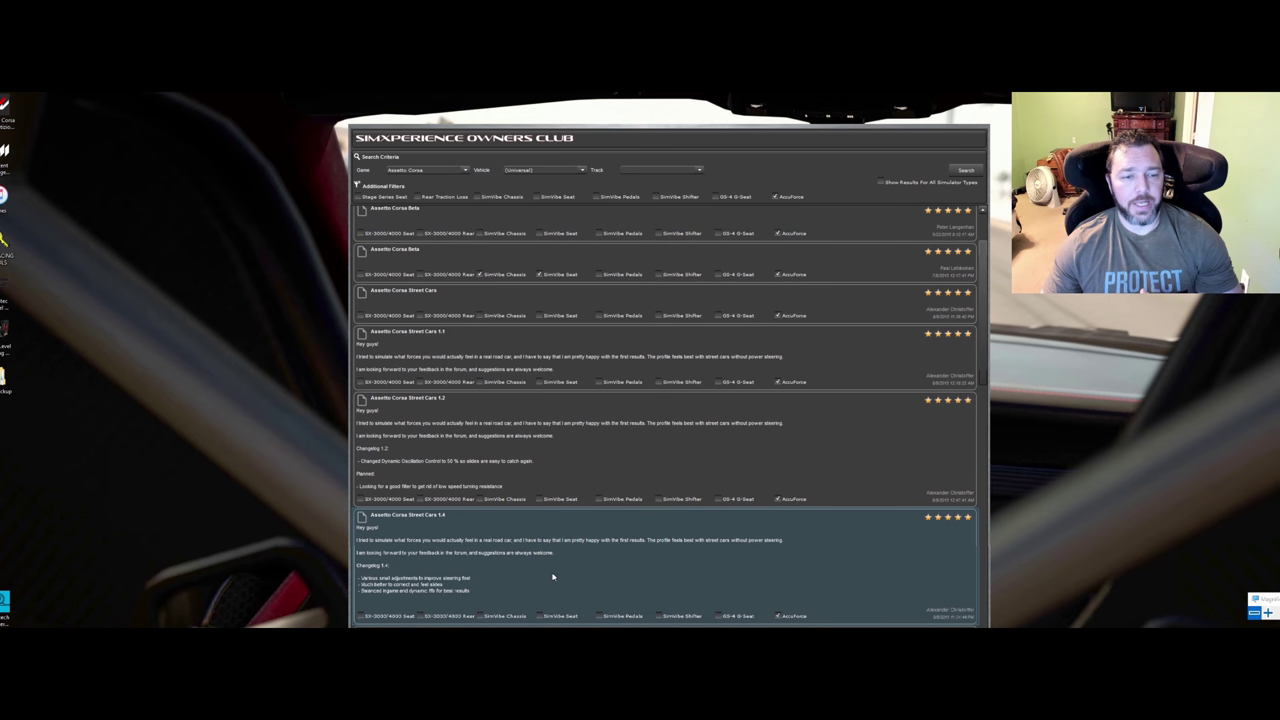
pyautogui.scroll(-1, 545, 570)
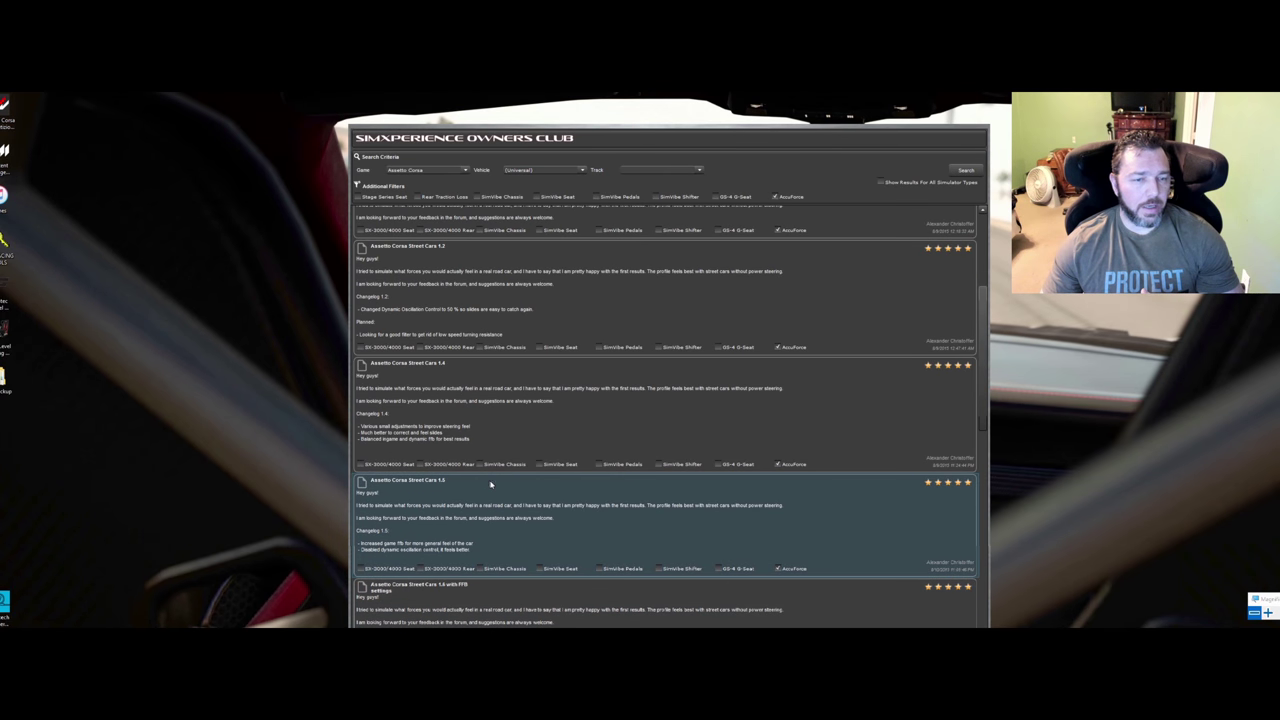
pyautogui.scroll(-1, 600, 555)
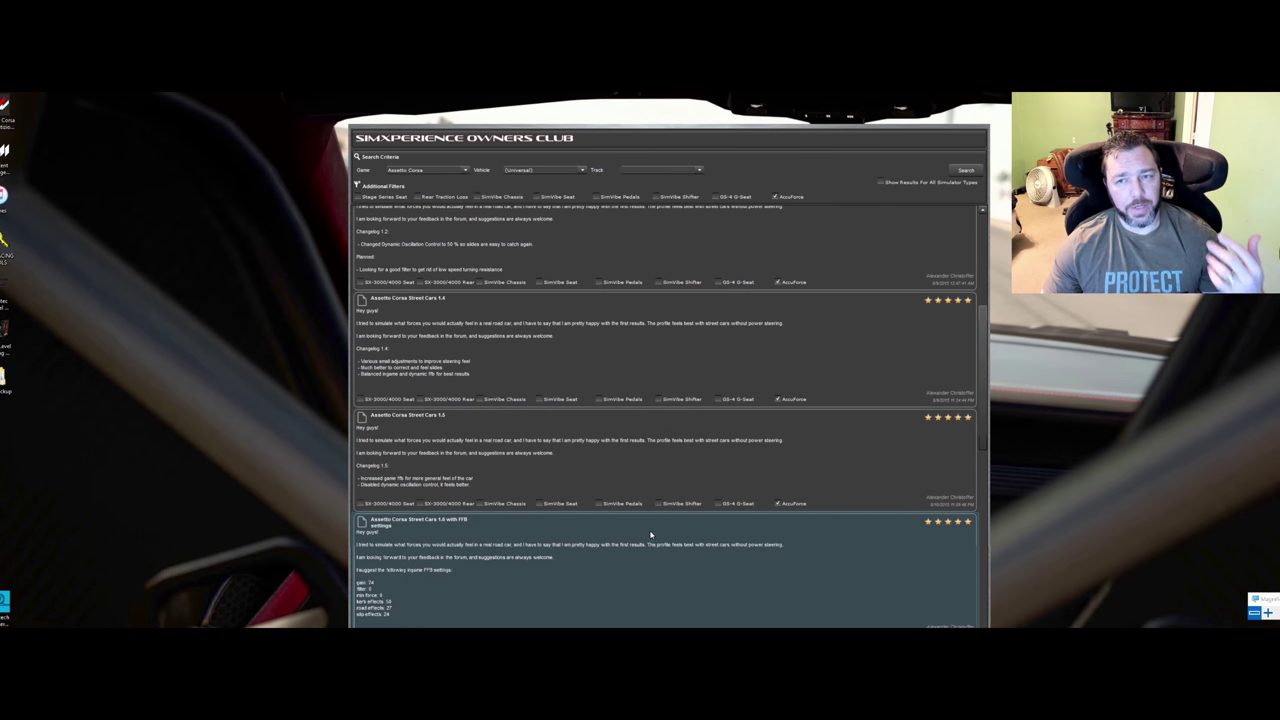
pyautogui.scroll(6, 650, 535)
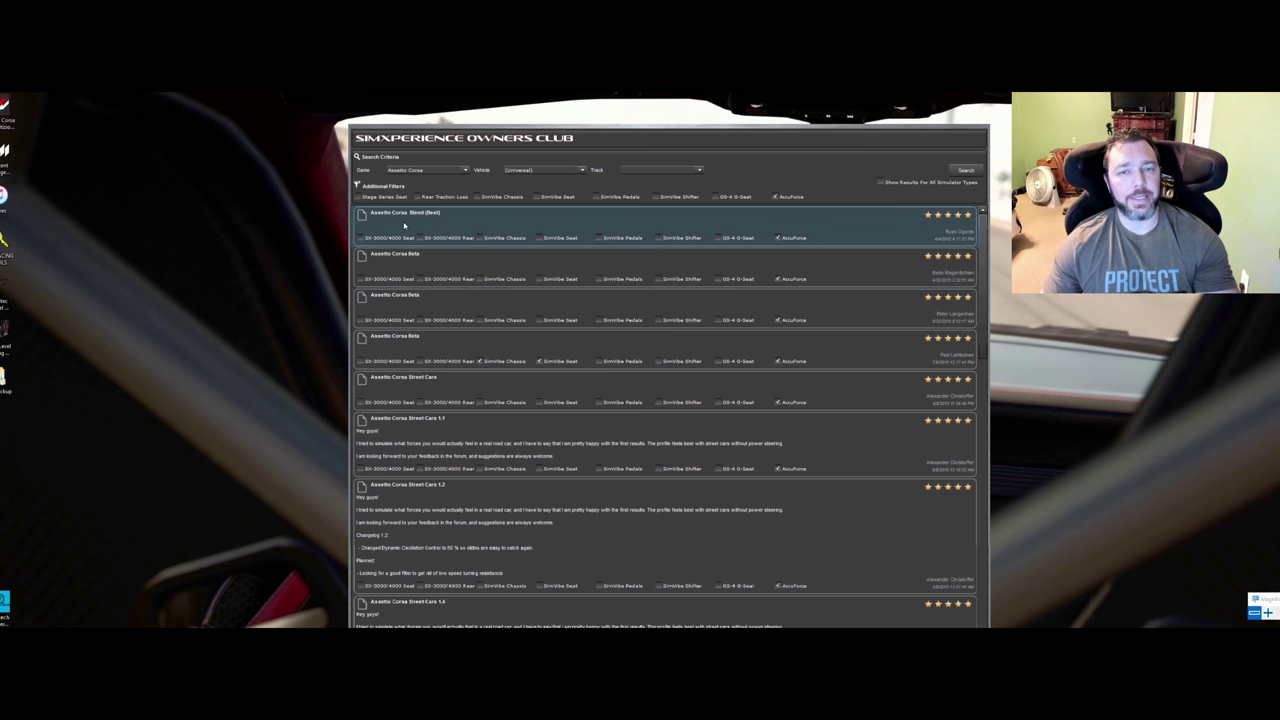
pyautogui.click(684, 240)
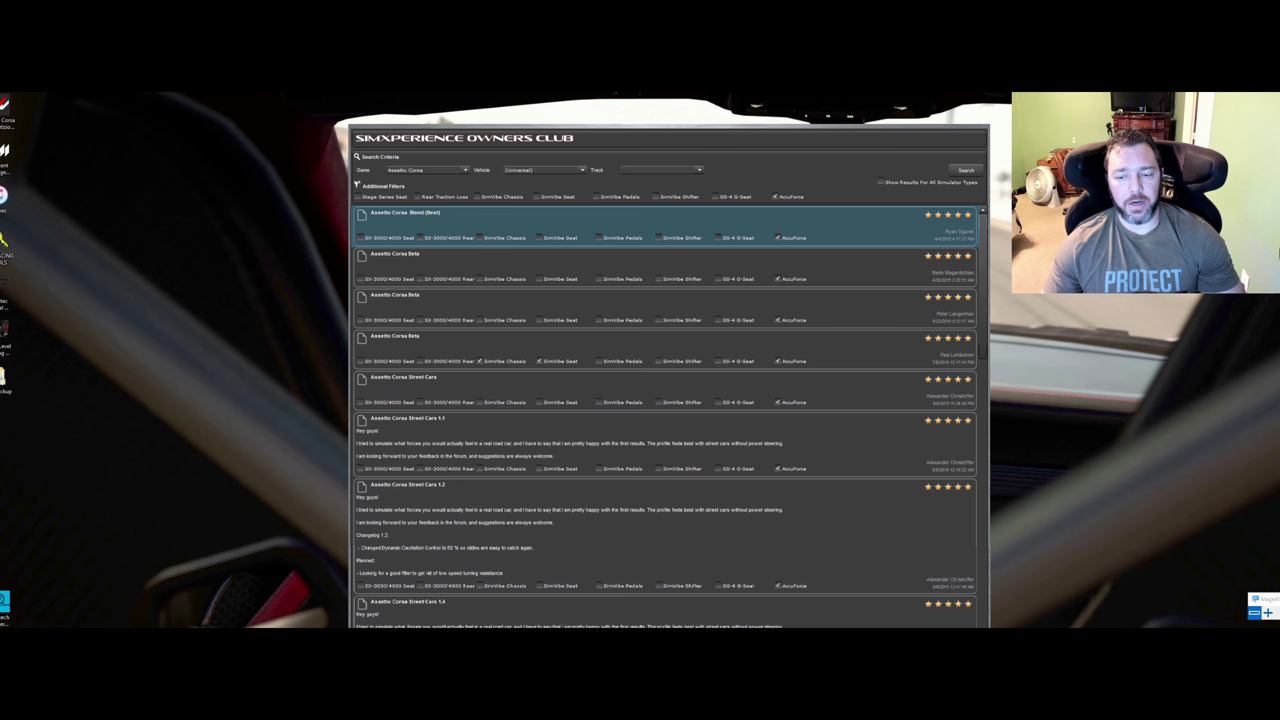
pyautogui.doubleClick(684, 240)
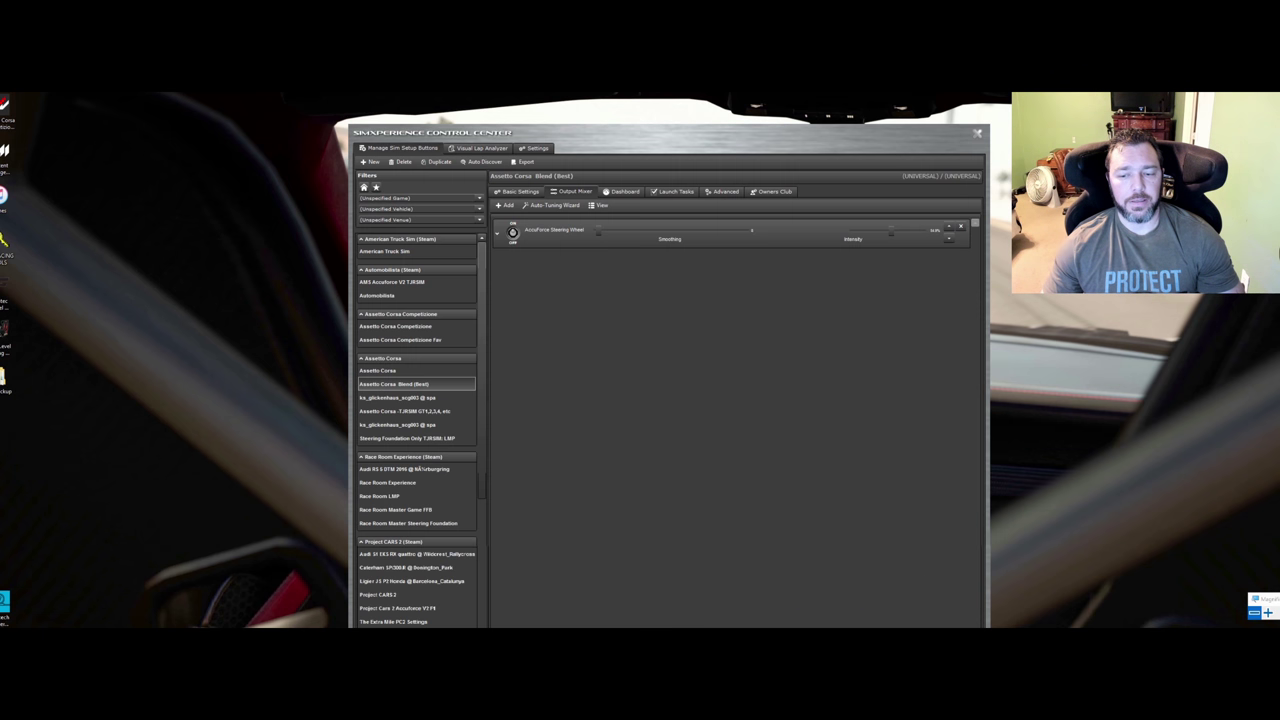